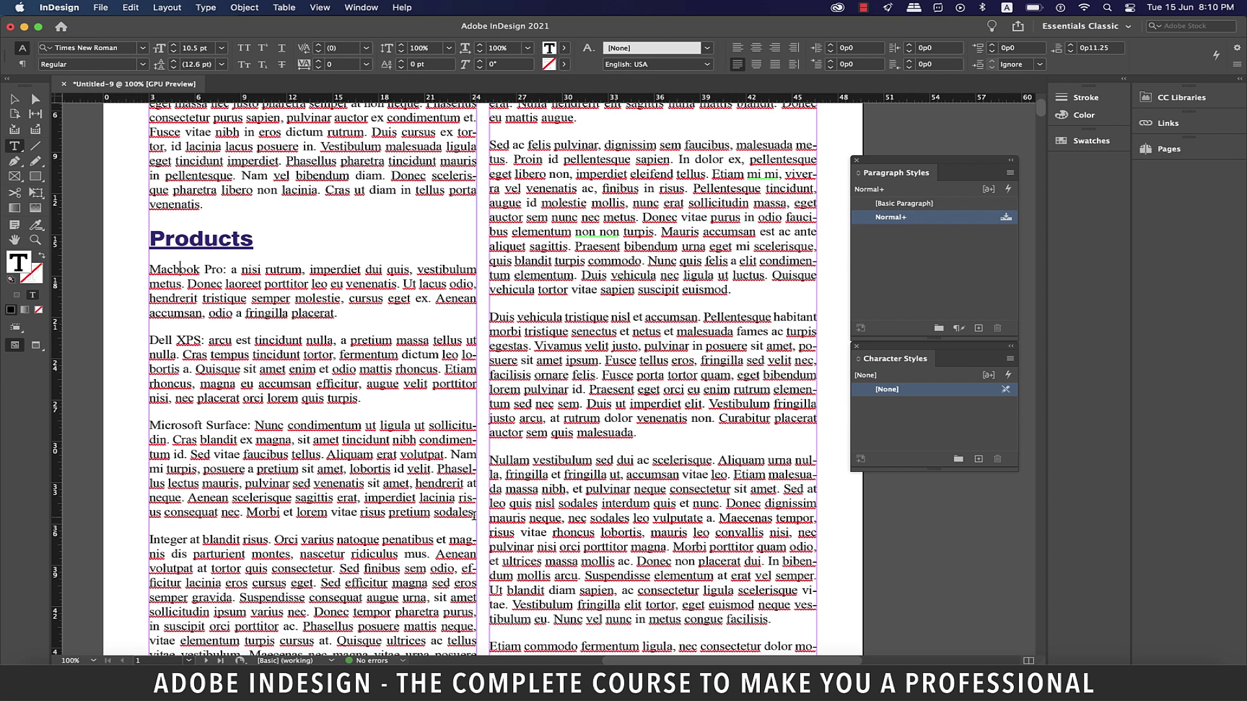
Step: Create a paragraph style from the three product paragraphs and name it 'product description'
drag(474, 515, 122, 265)
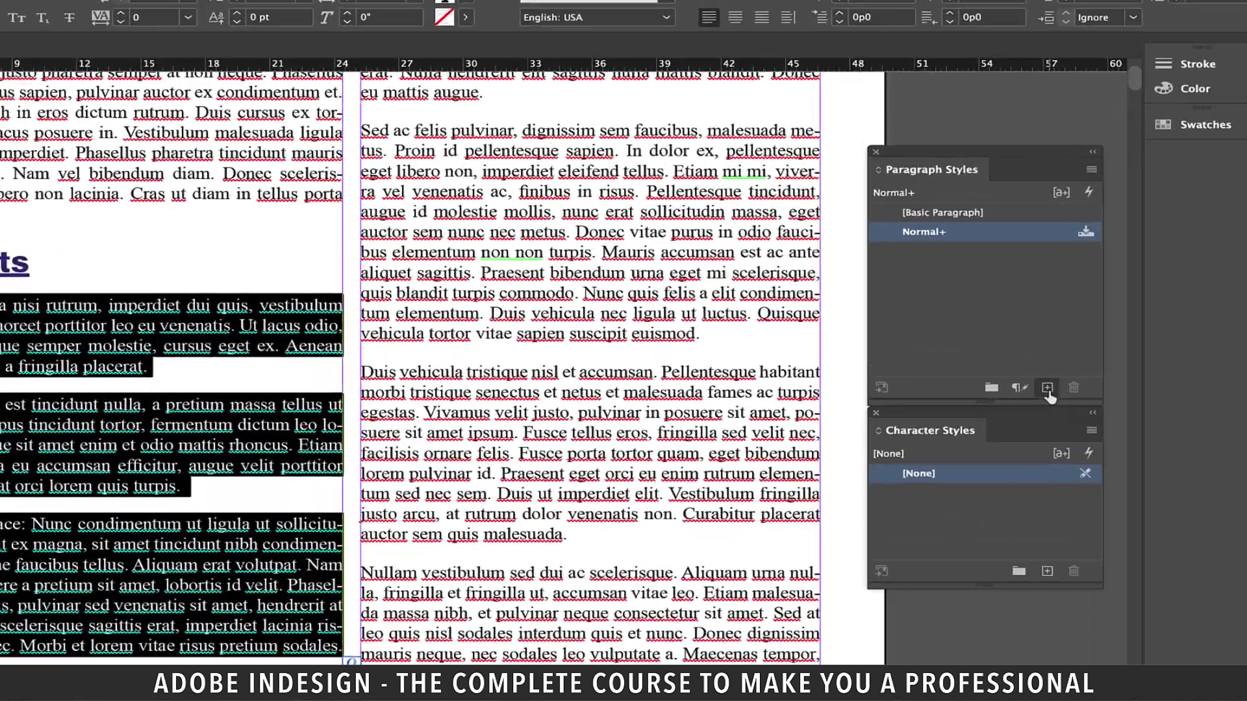
click(979, 328)
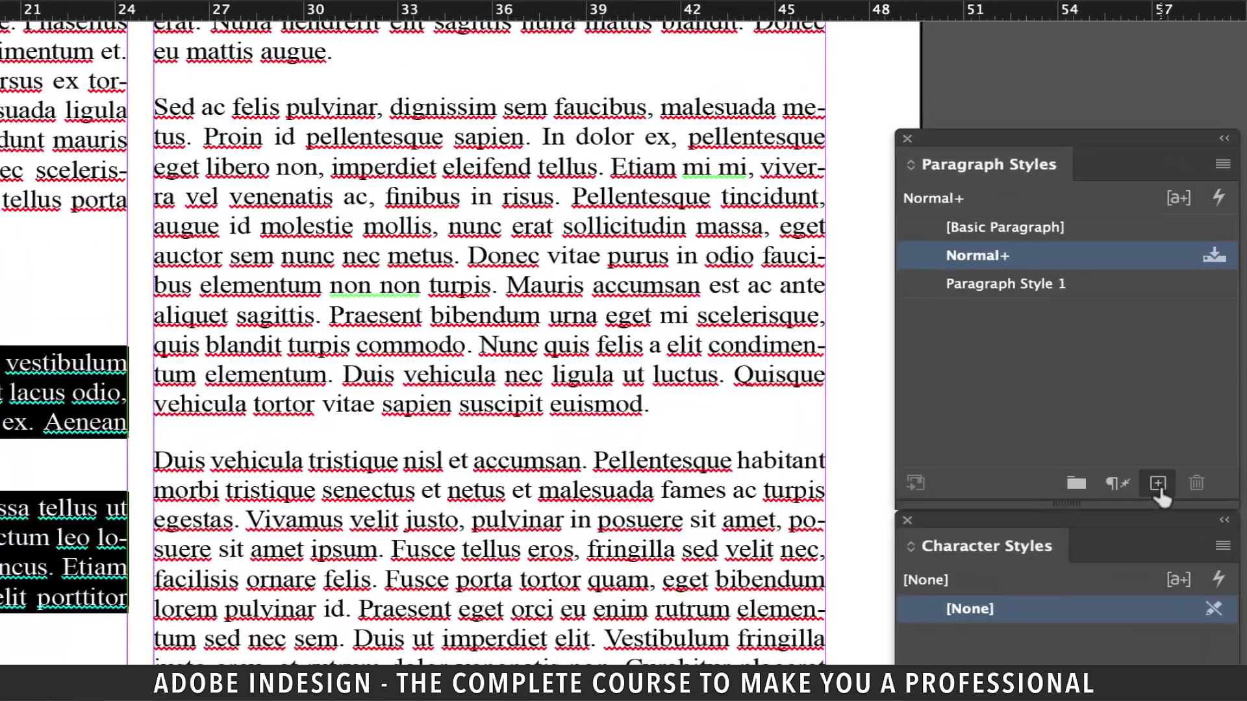
click(1007, 286)
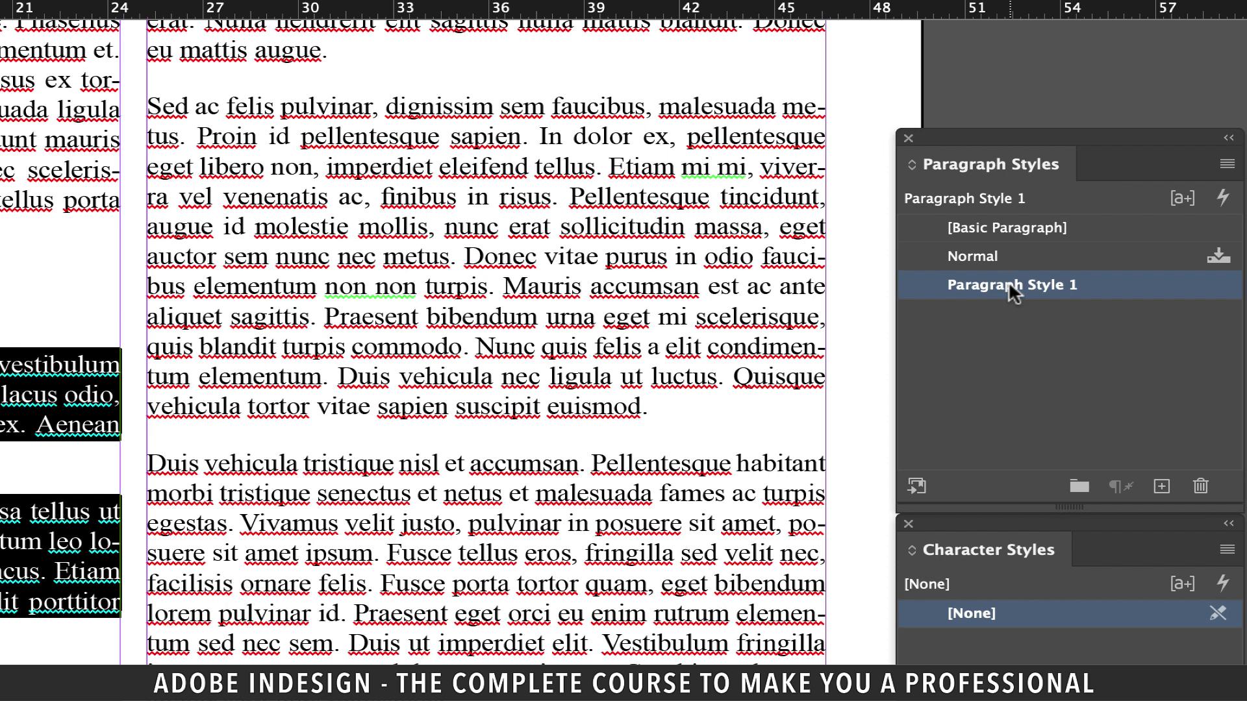
click(1007, 282)
text(produc)
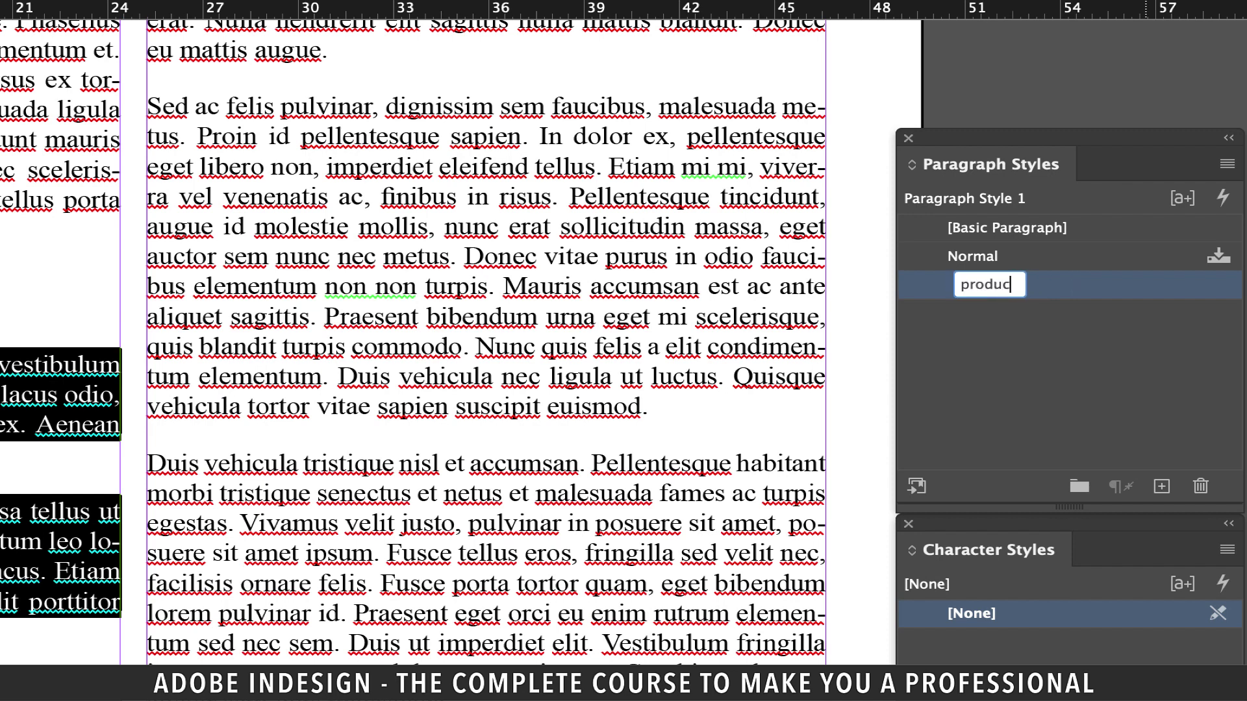
text(t descr)
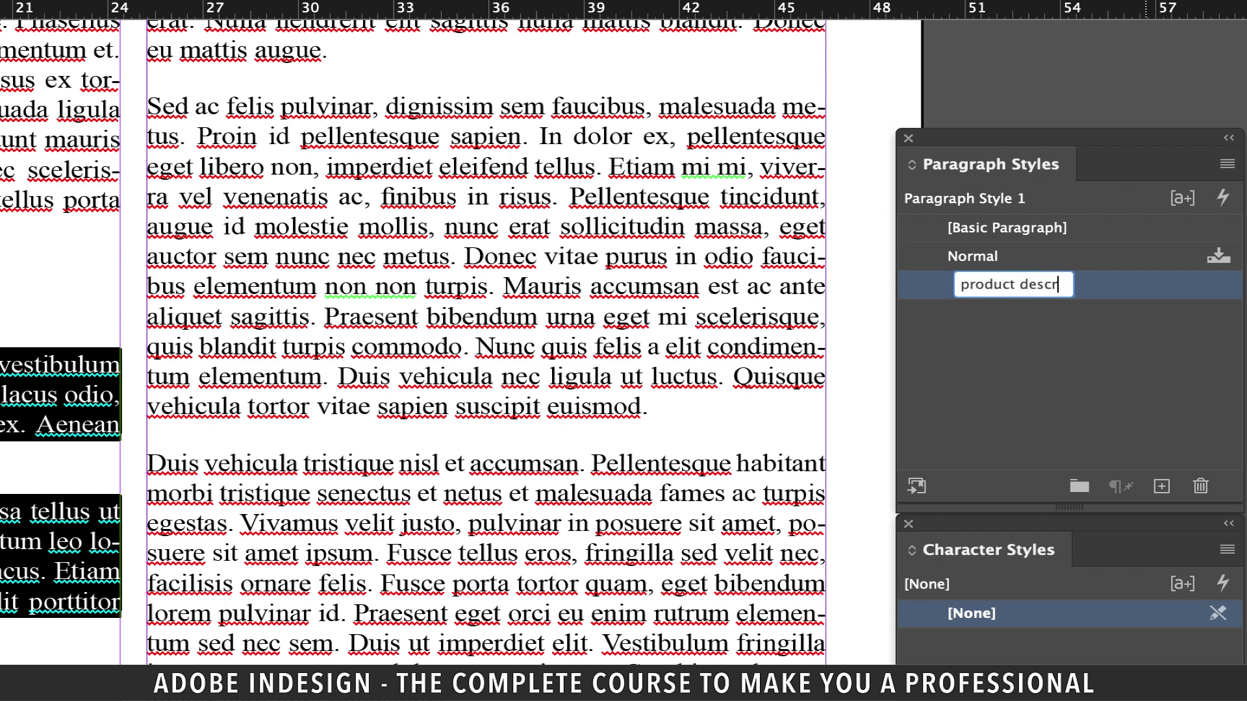
text(iption)
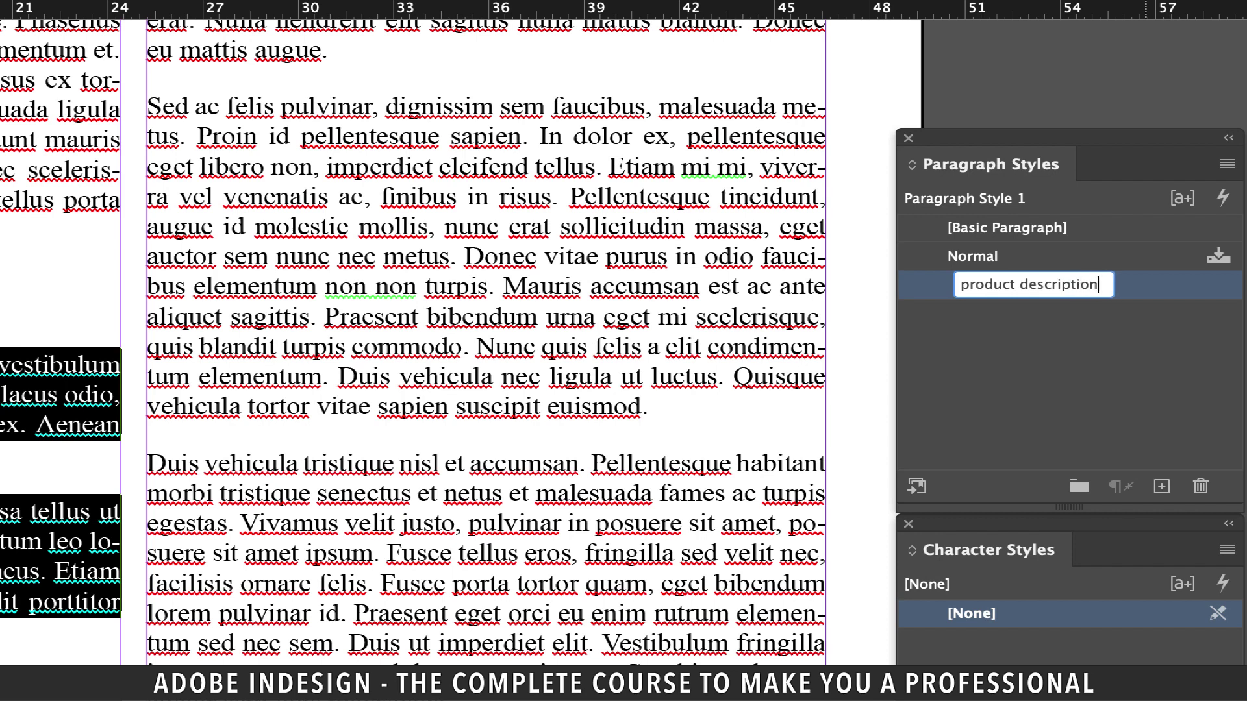
Step: Set the product description style's font family to Avenir
double_click(923, 285)
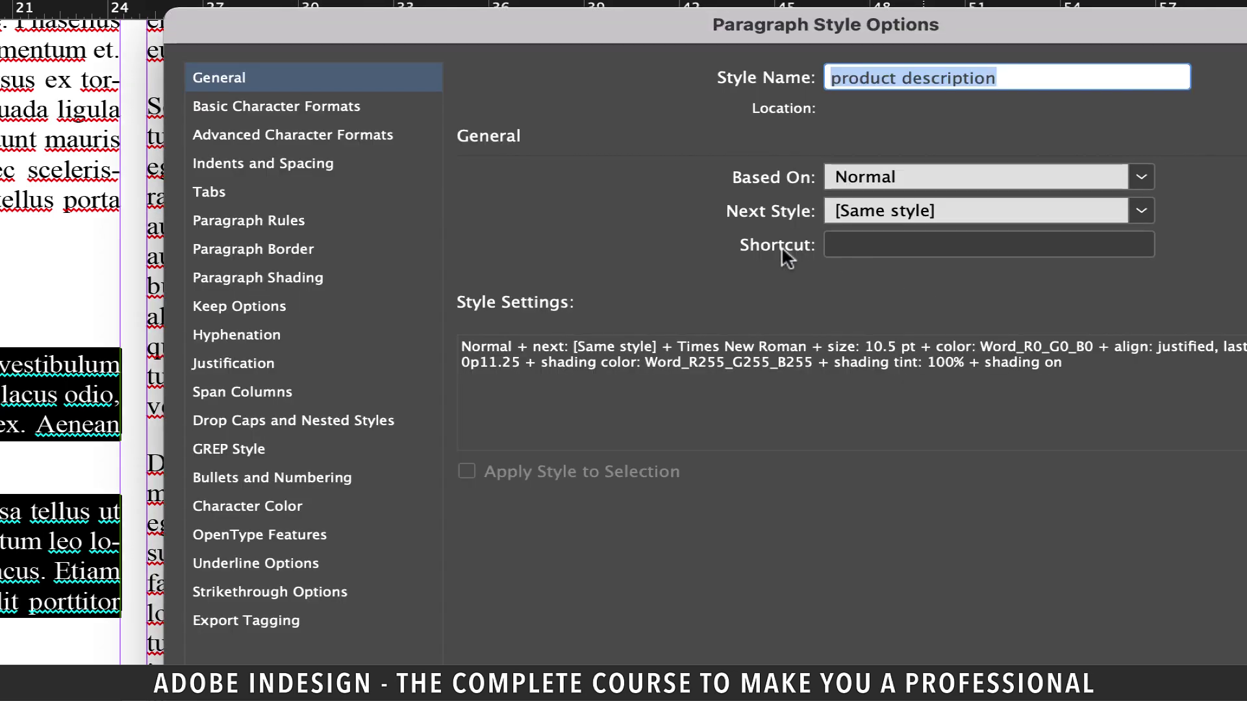
click(221, 104)
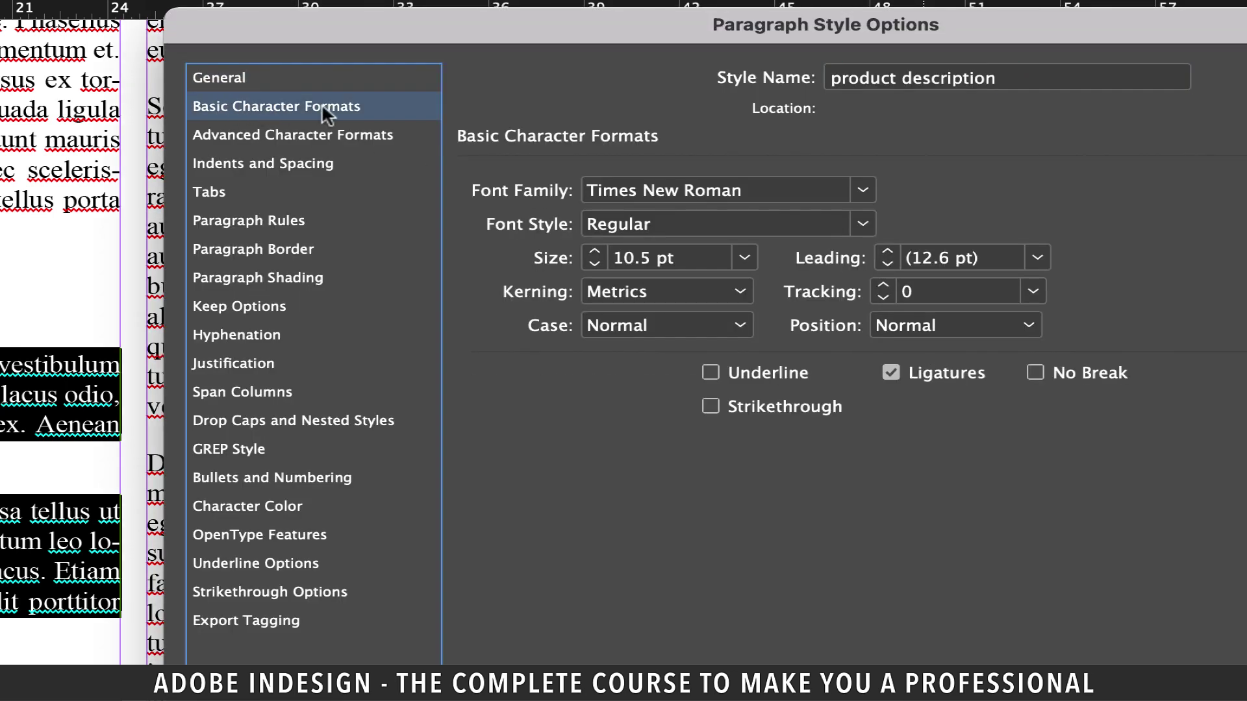
click(675, 190)
text(Avenir)
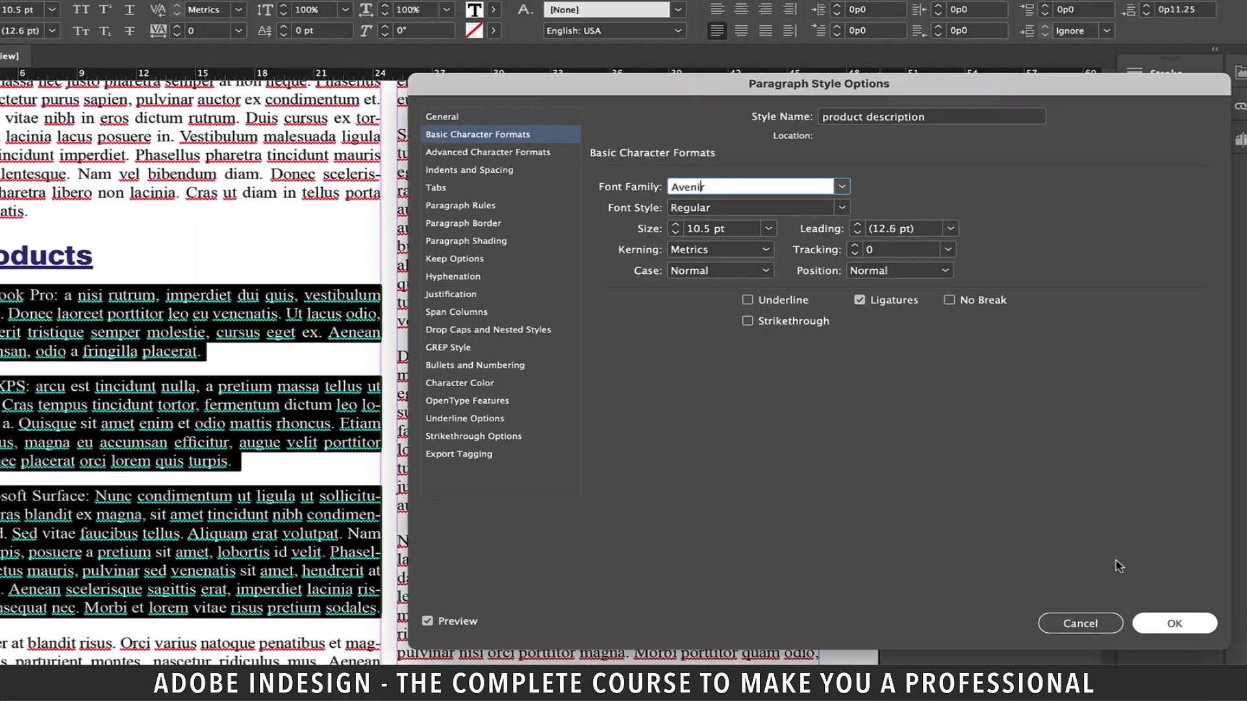
key(Return)
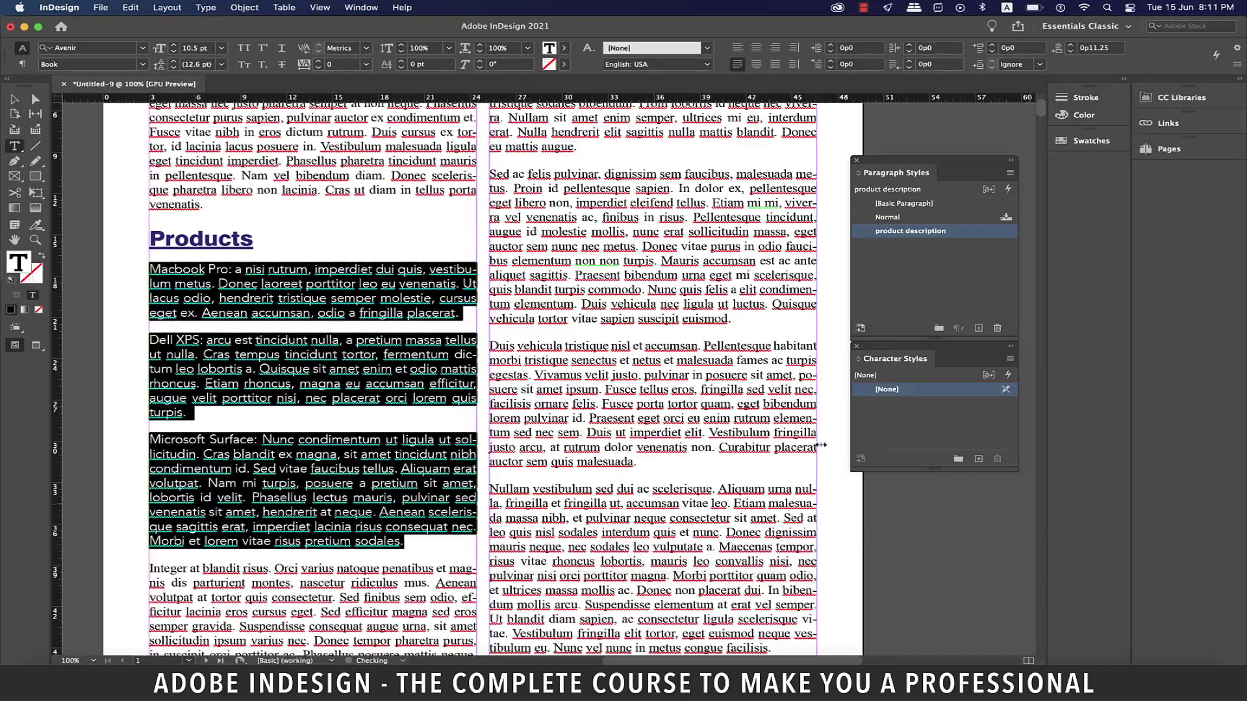
Step: Deselect all text and create a new character style named 'product name'
click(544, 364)
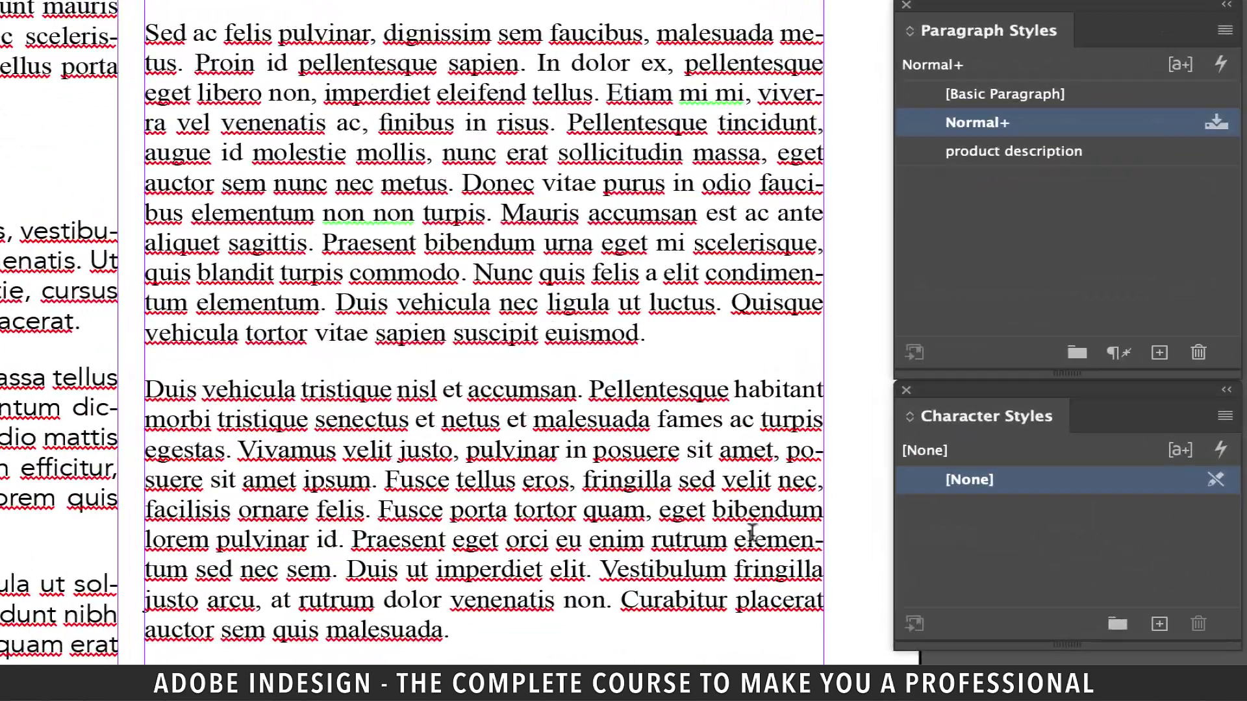
key(super+shift+a)
click(984, 465)
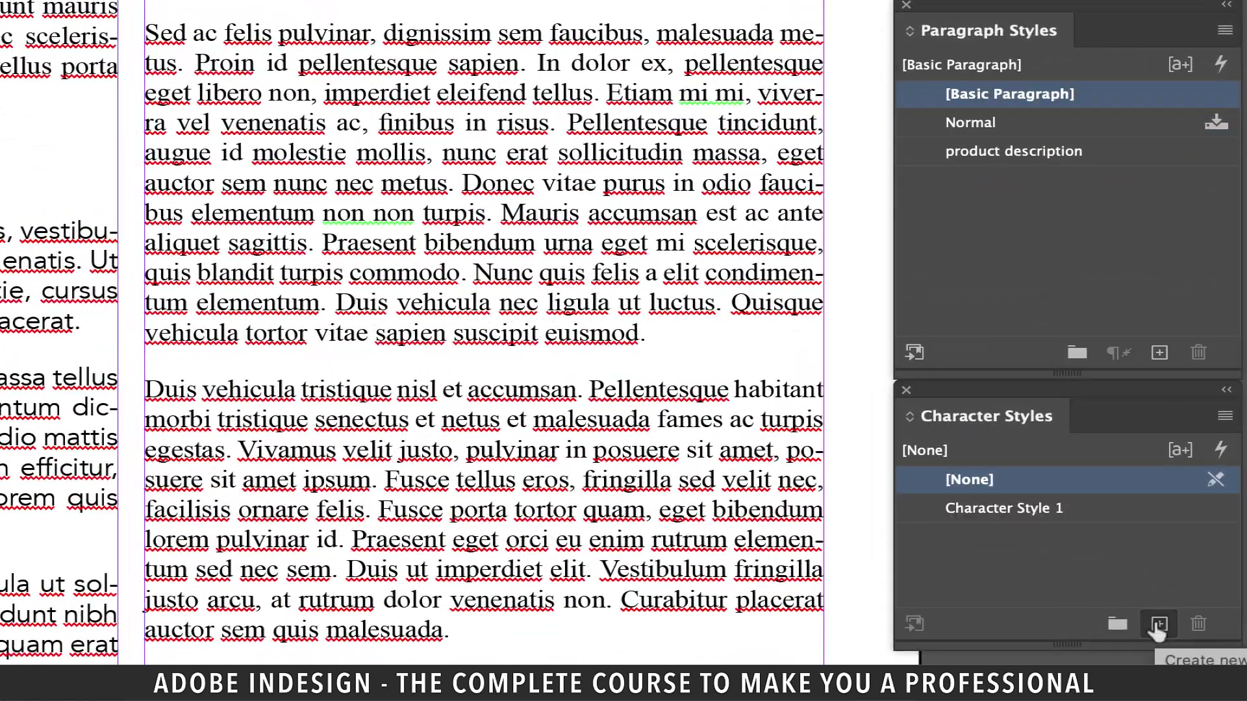
click(982, 510)
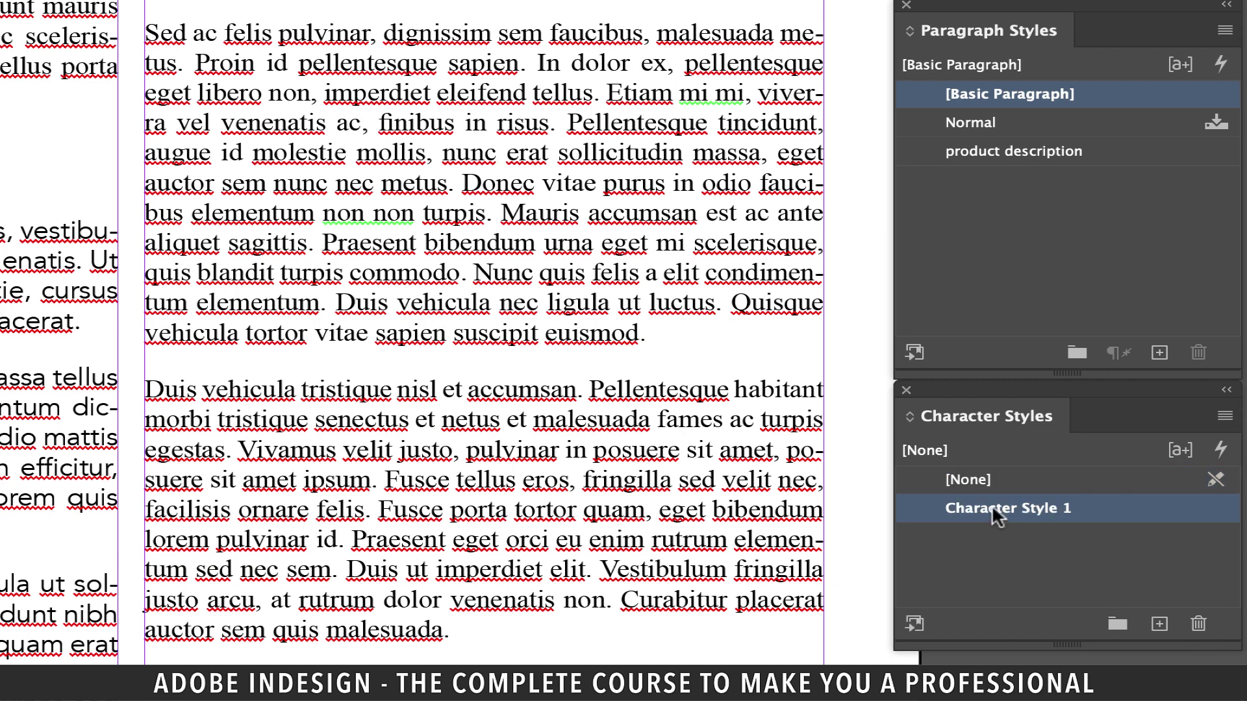
click(983, 513)
text(product name)
key(Return)
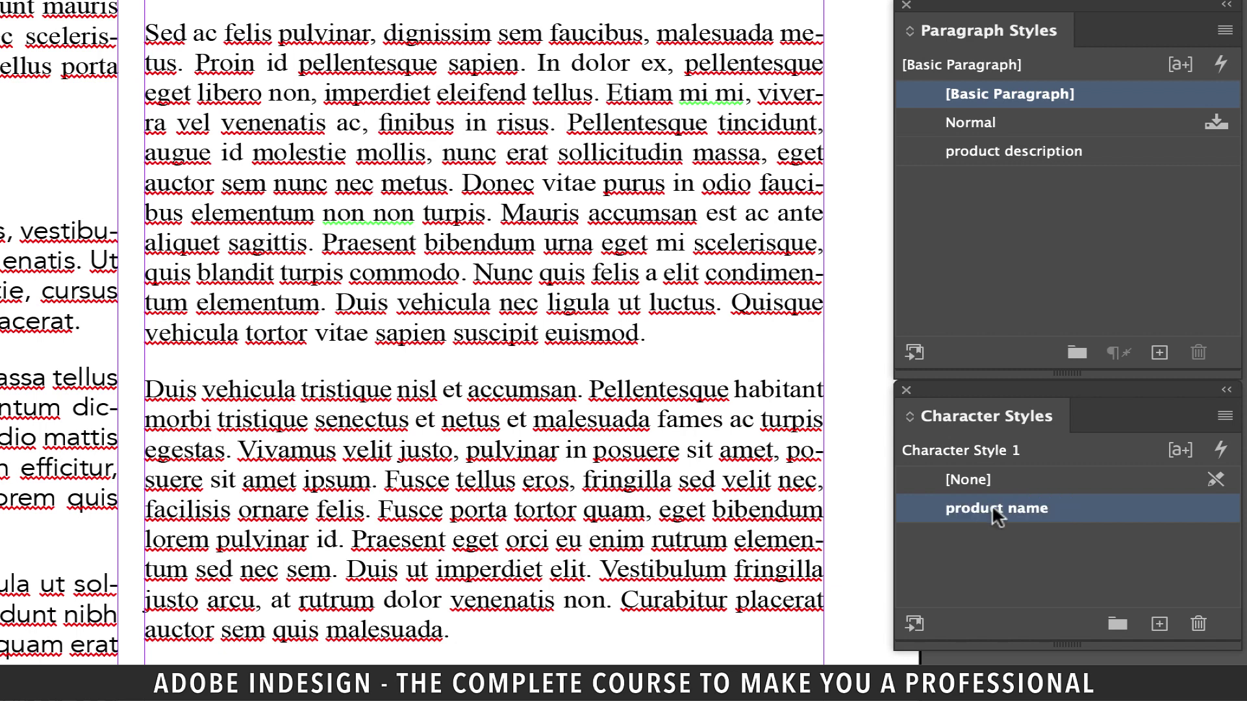
Step: Give product name Avenir Next Bold, 11 pt, colour C=15 M=100 Y=100 K=0
double_click(910, 505)
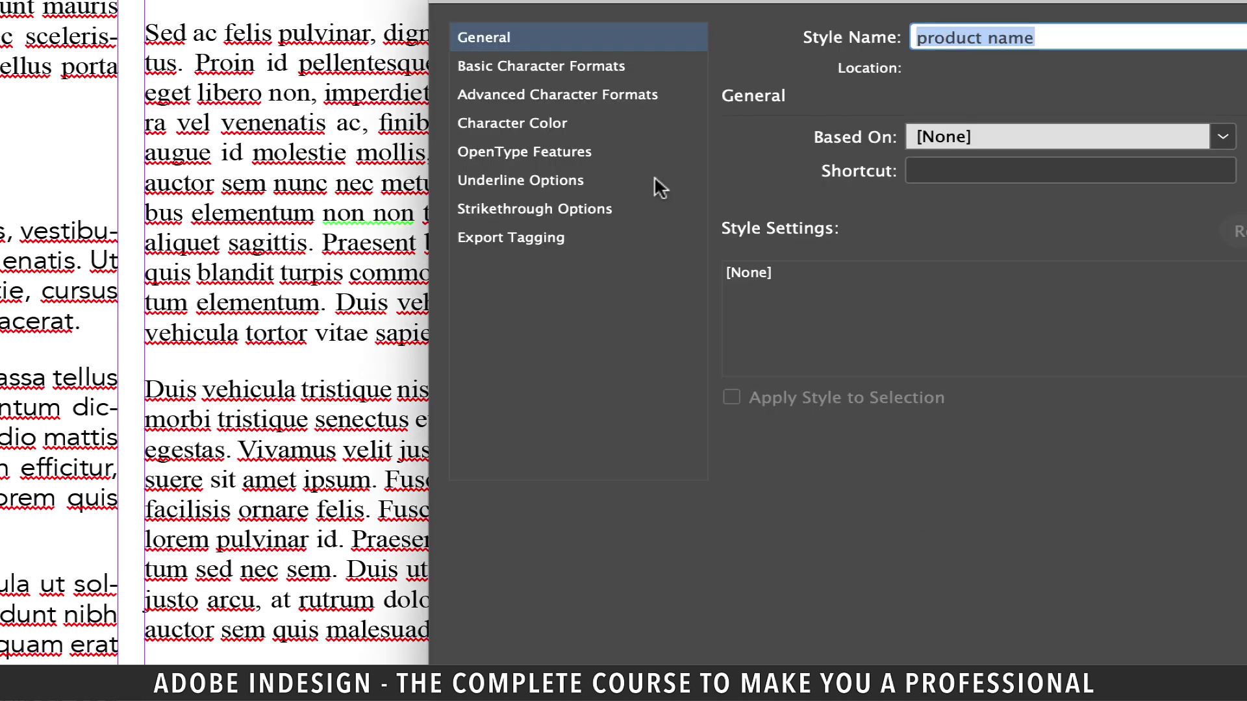
click(566, 66)
click(910, 148)
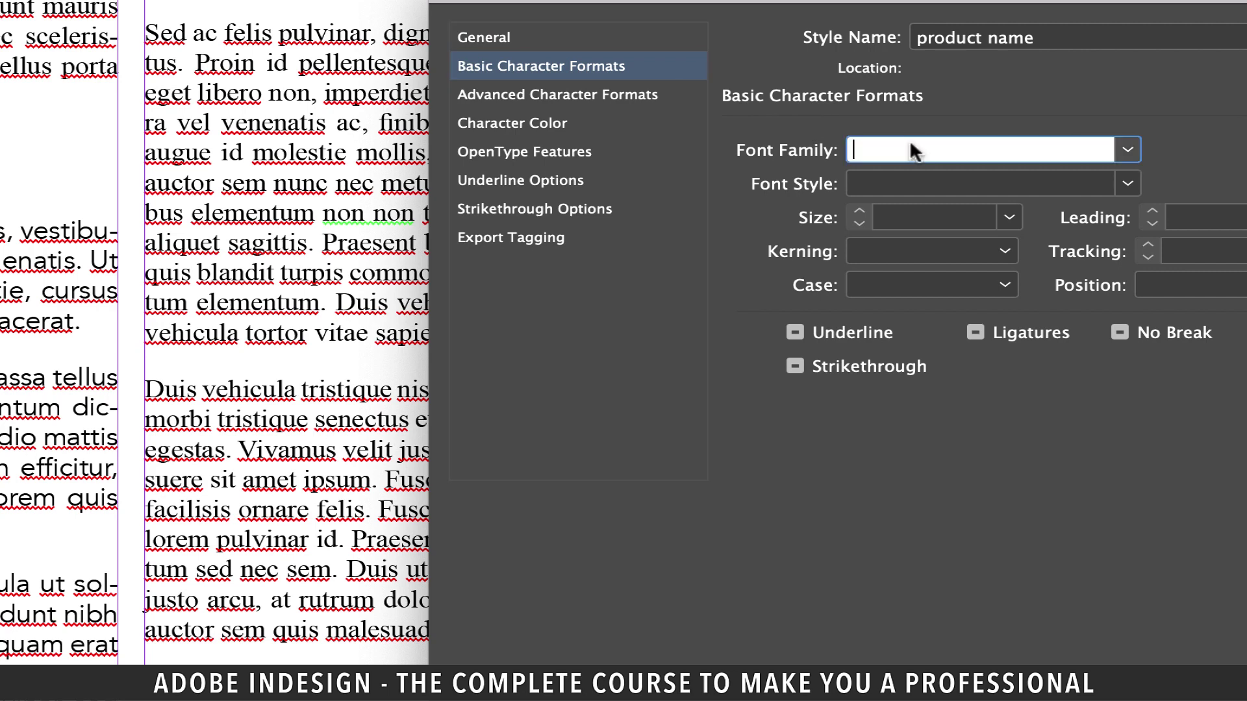
text(Avenir)
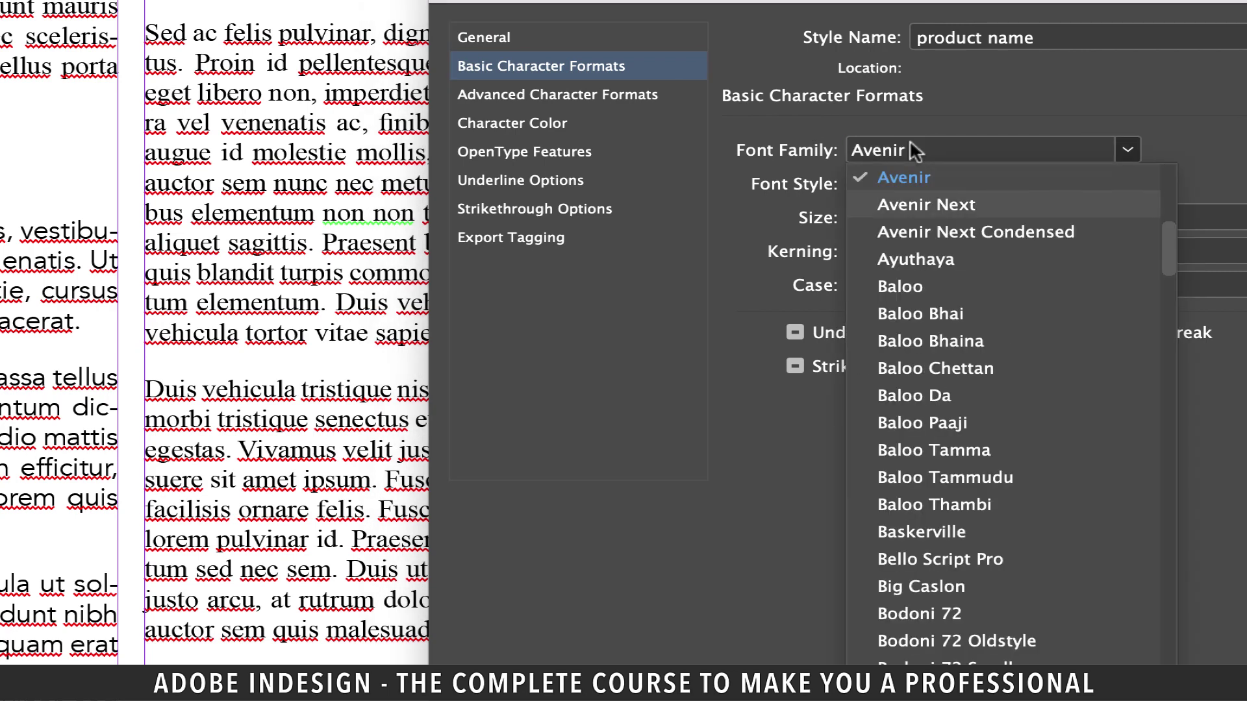
click(1017, 206)
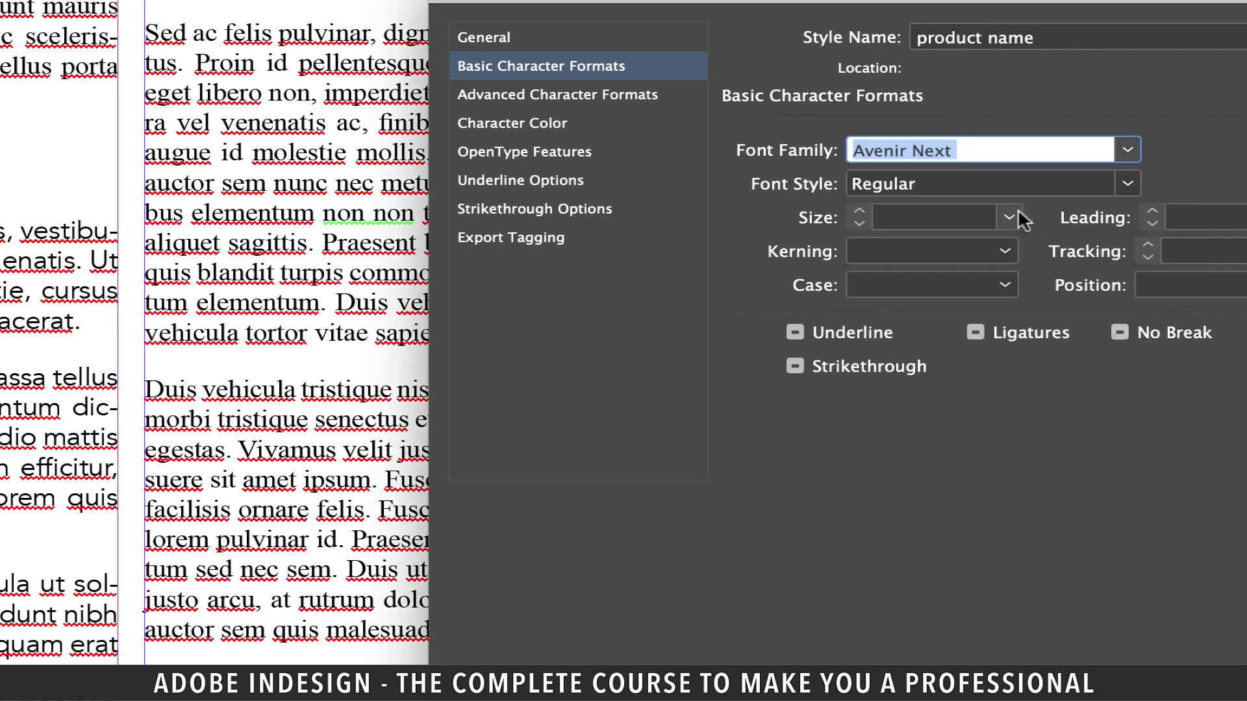
click(1128, 185)
click(905, 430)
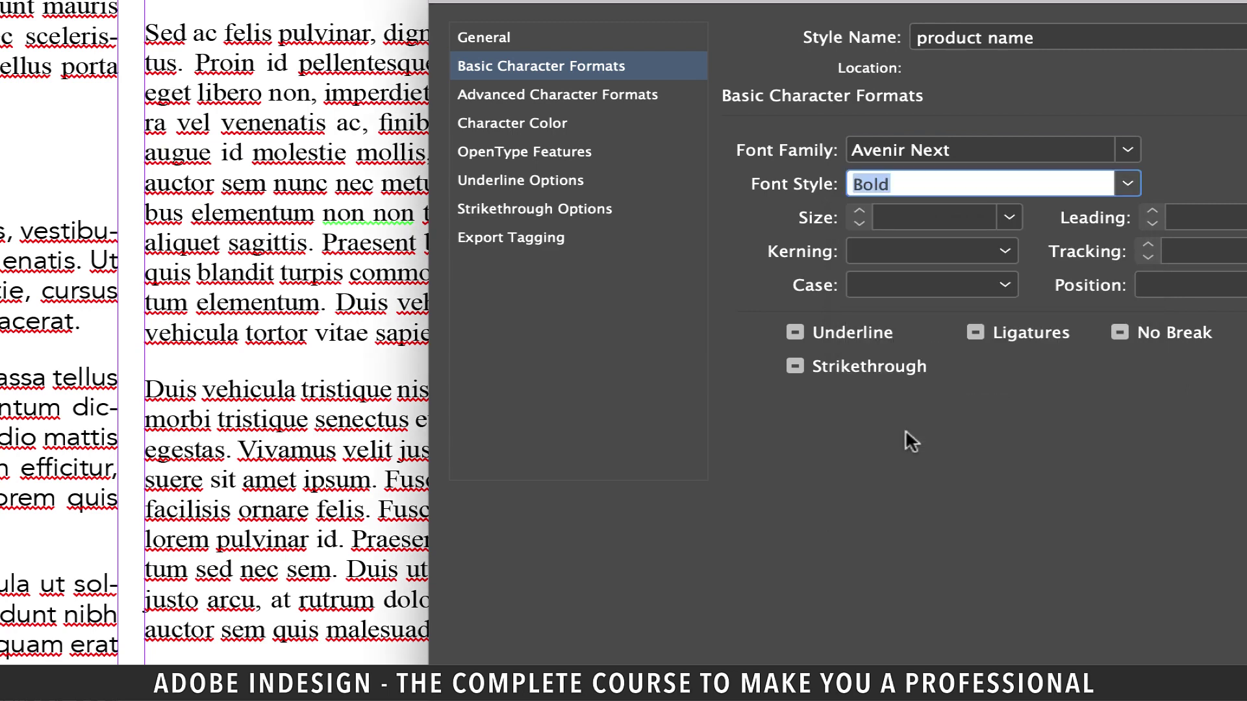
click(1009, 218)
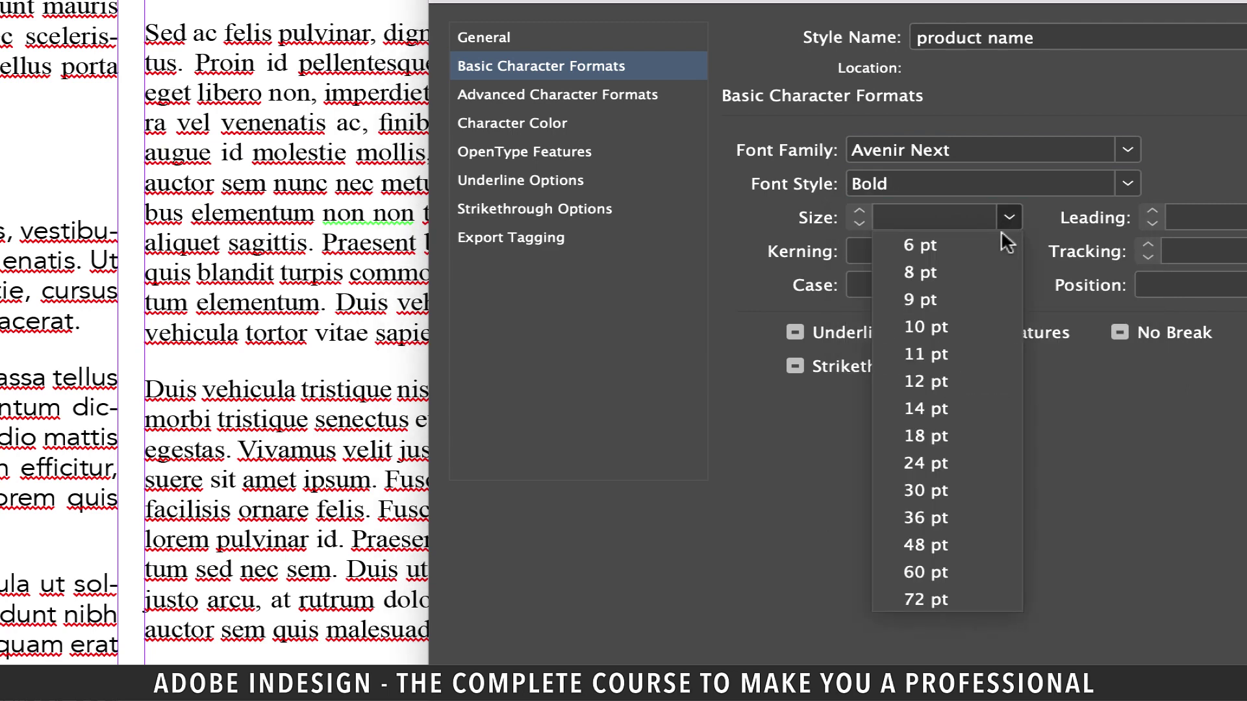
click(926, 354)
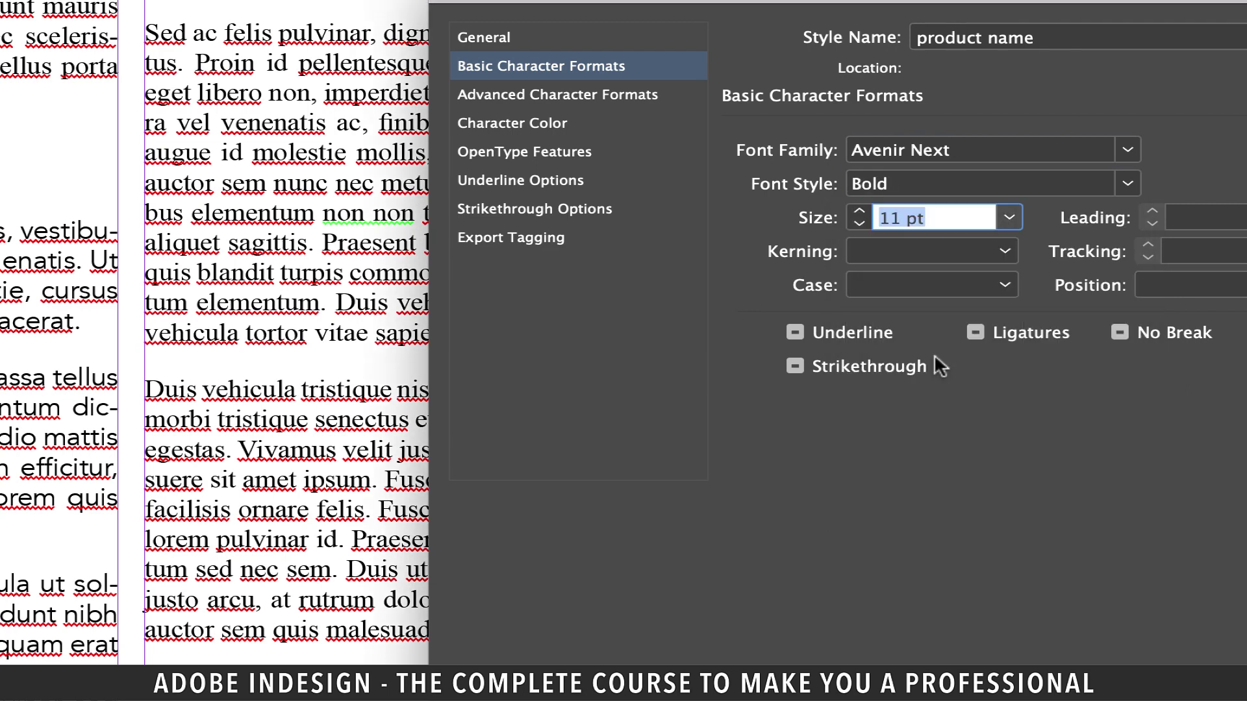
click(519, 124)
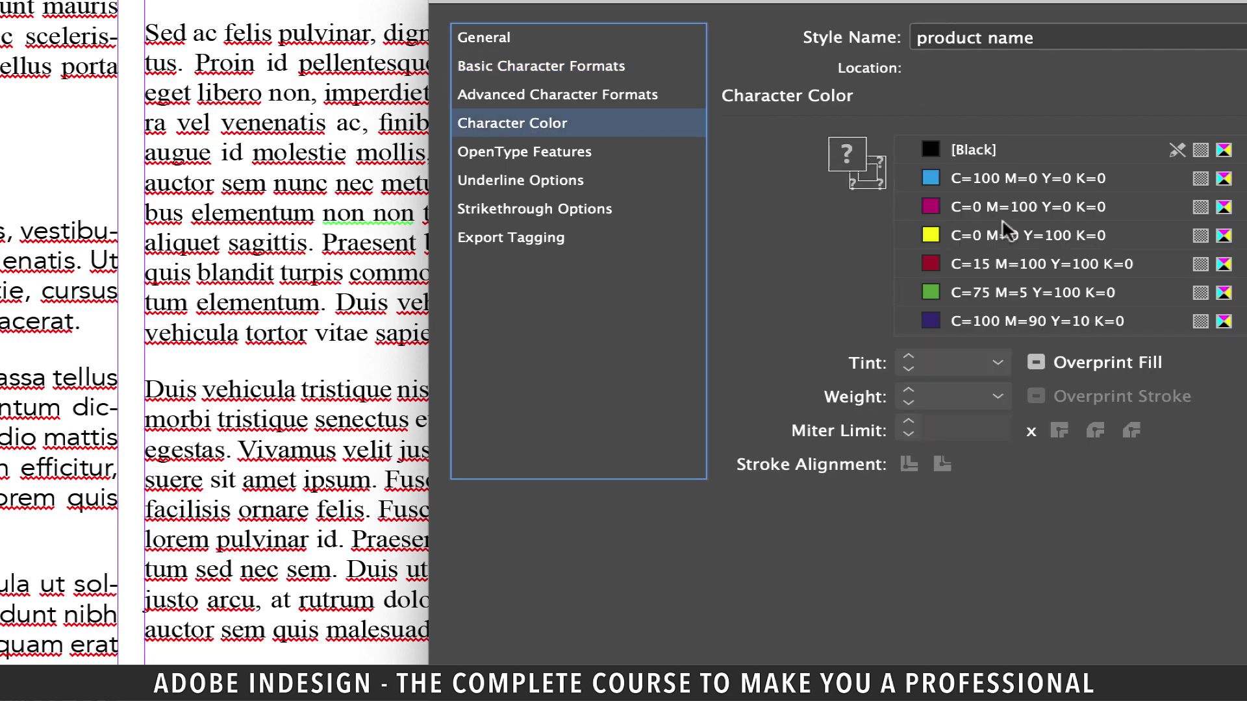
click(1000, 264)
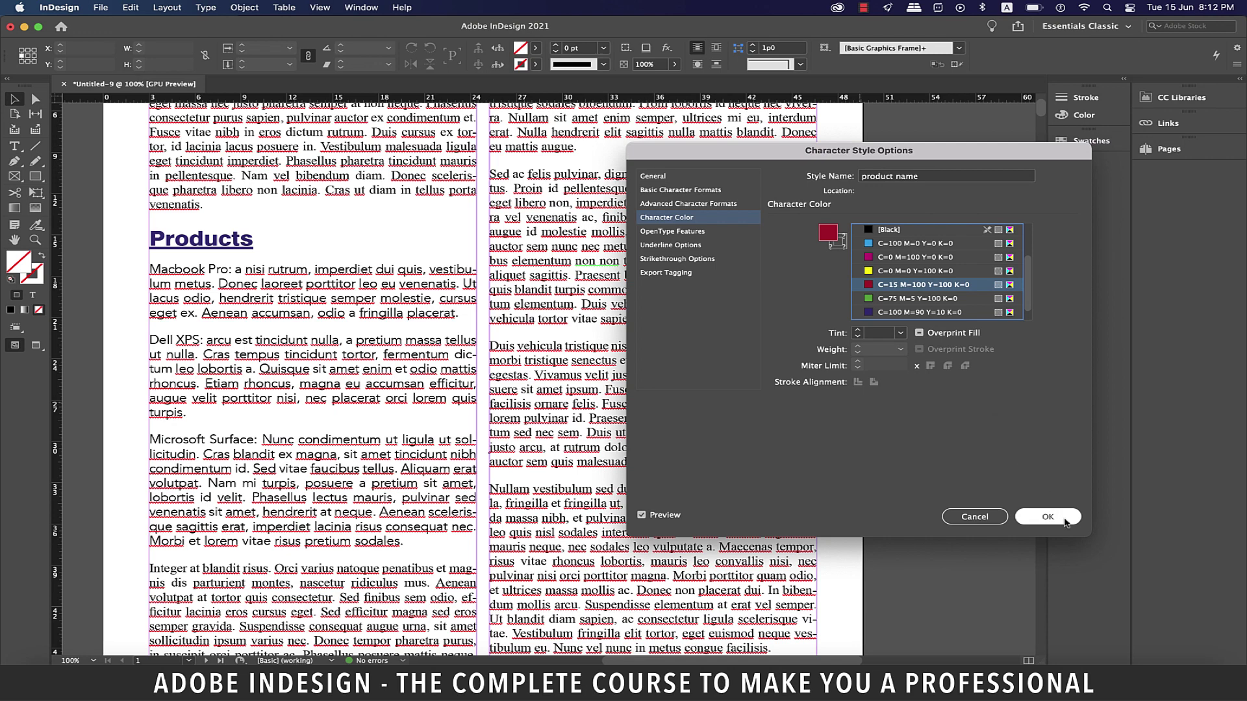
Step: Confirm product name, then reopen product description at its Drop Caps and Nested Styles settings
click(1047, 517)
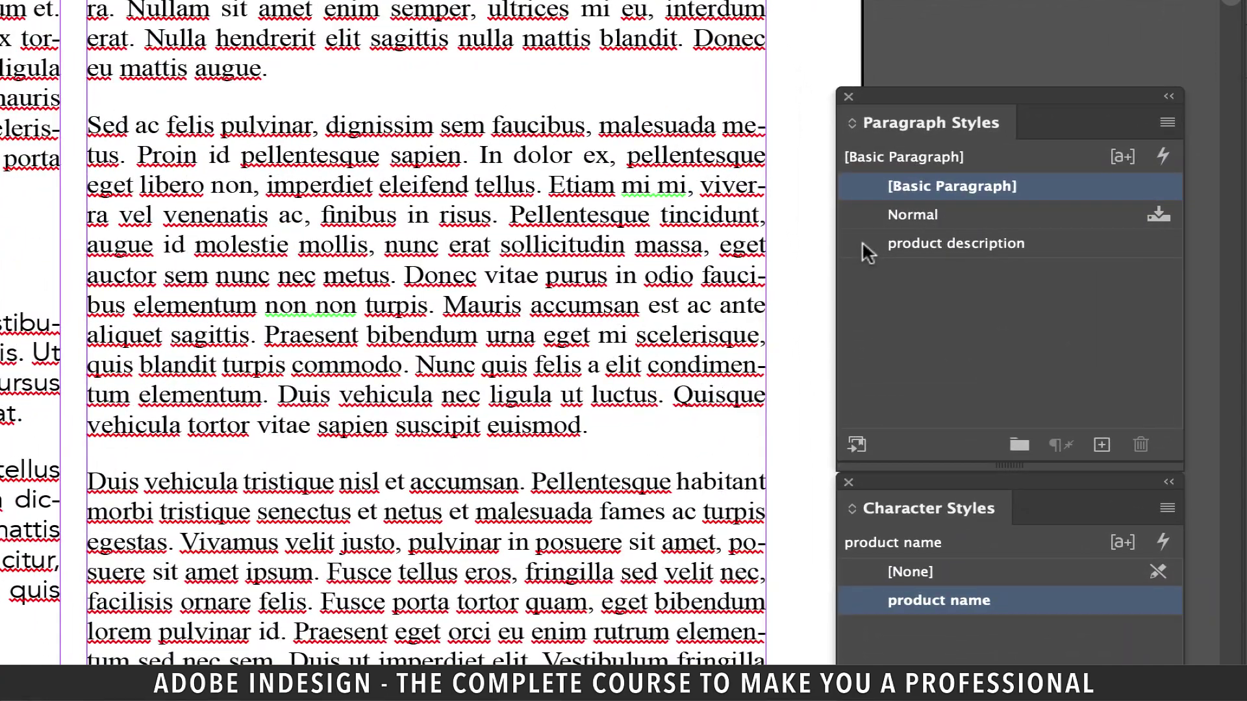
click(863, 231)
double_click(861, 242)
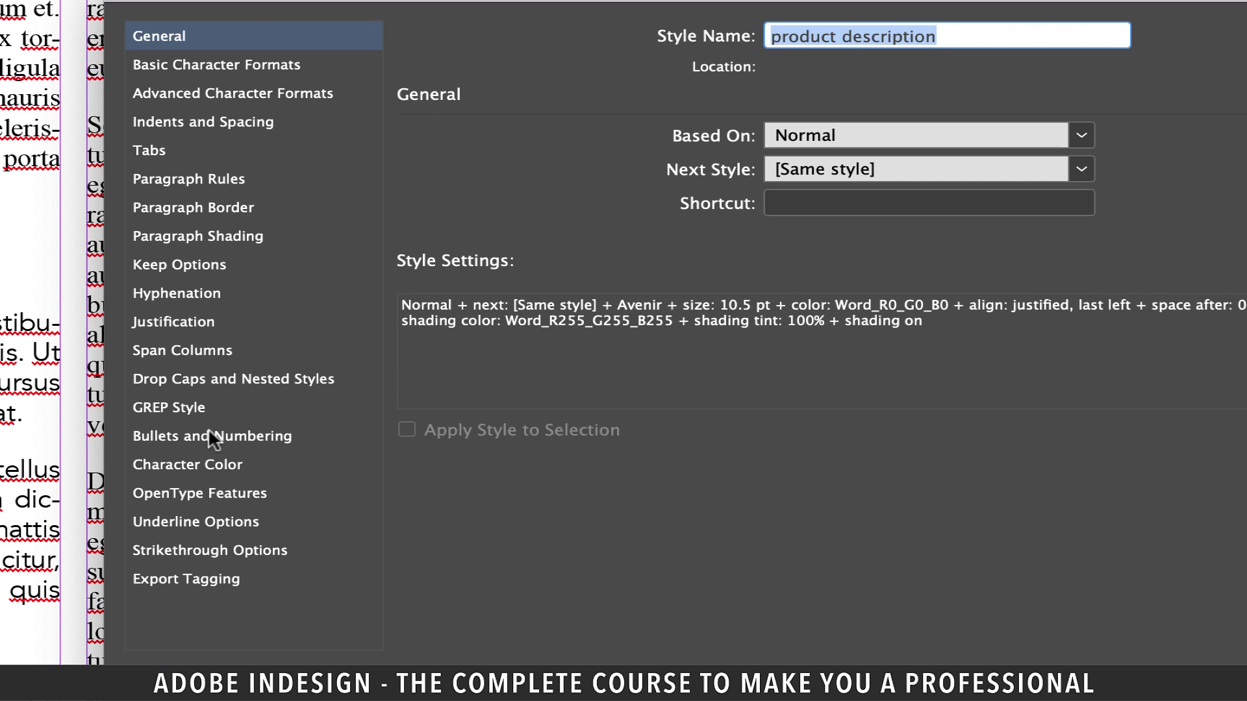
click(189, 383)
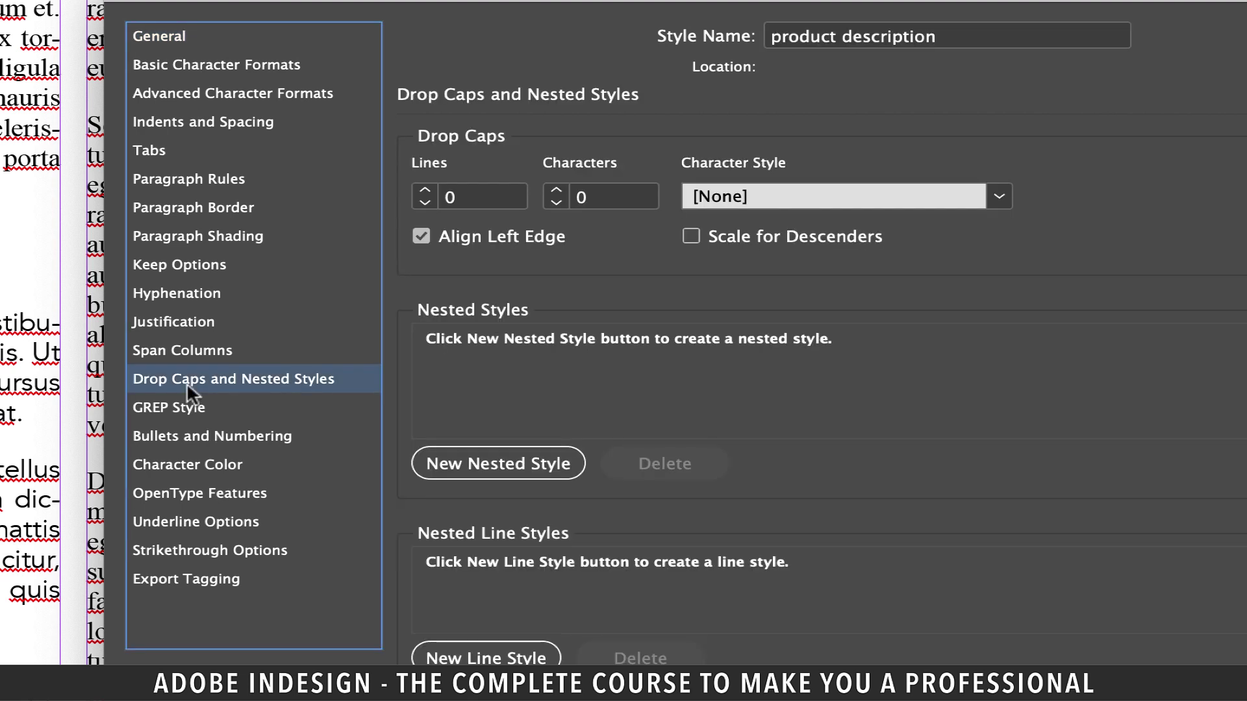
Step: Add a nested style applying product name through 1 Words
click(484, 463)
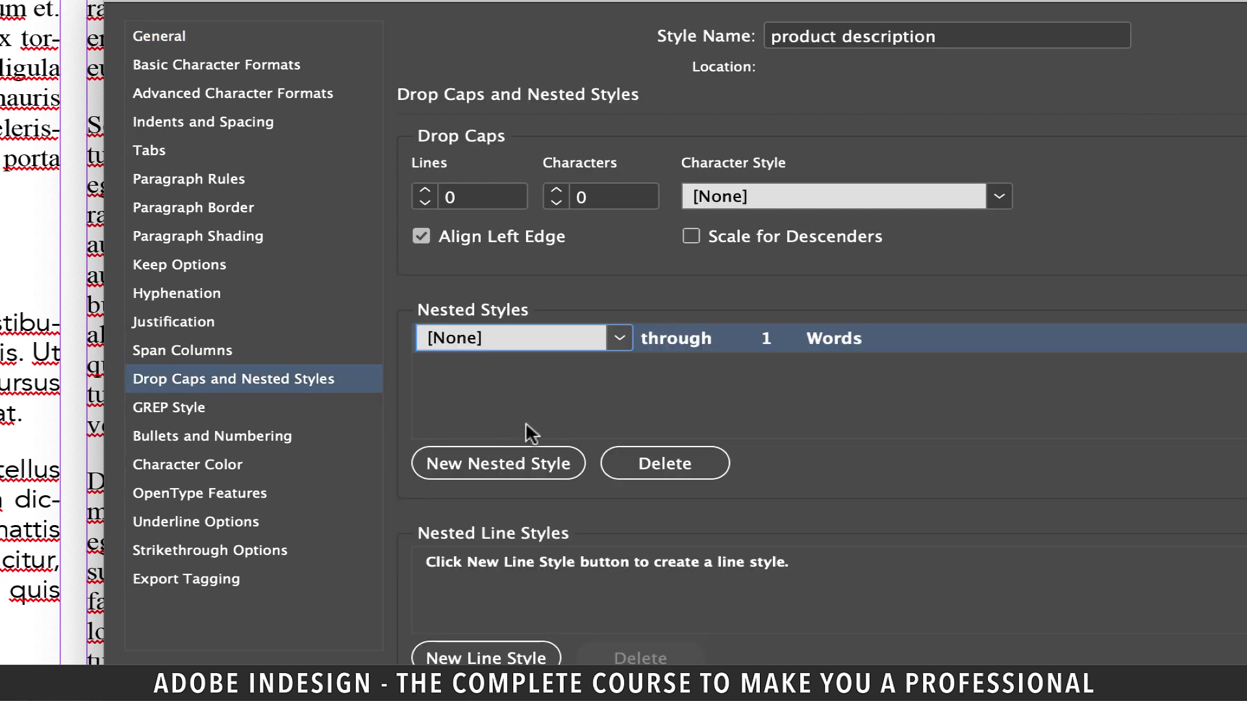
click(619, 338)
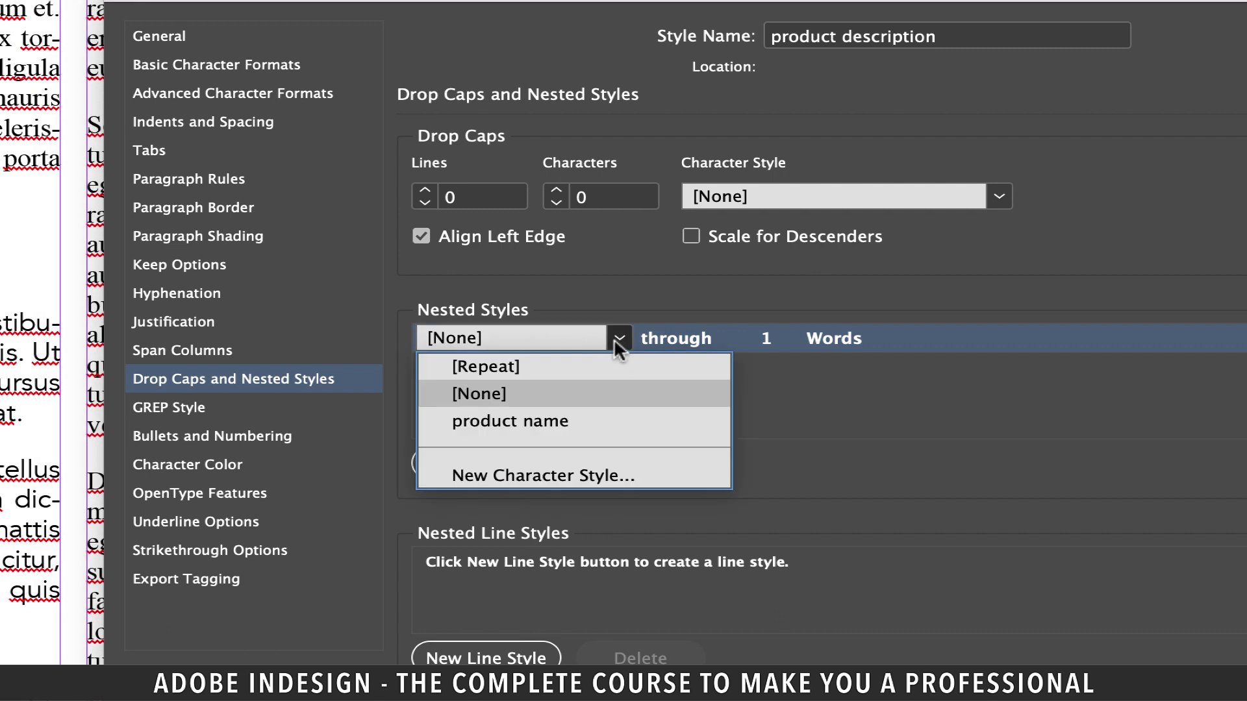
click(545, 423)
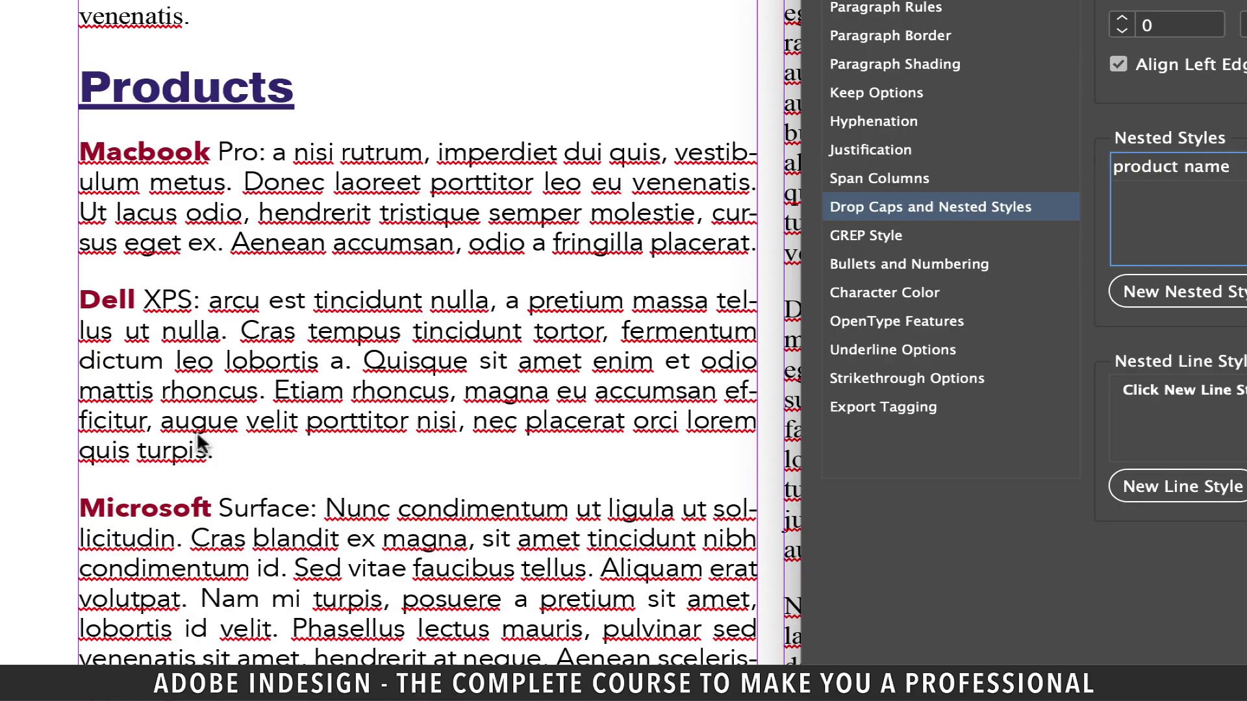
Step: Keep Words as the unit and preview a two-word length for the nested style
click(1109, 260)
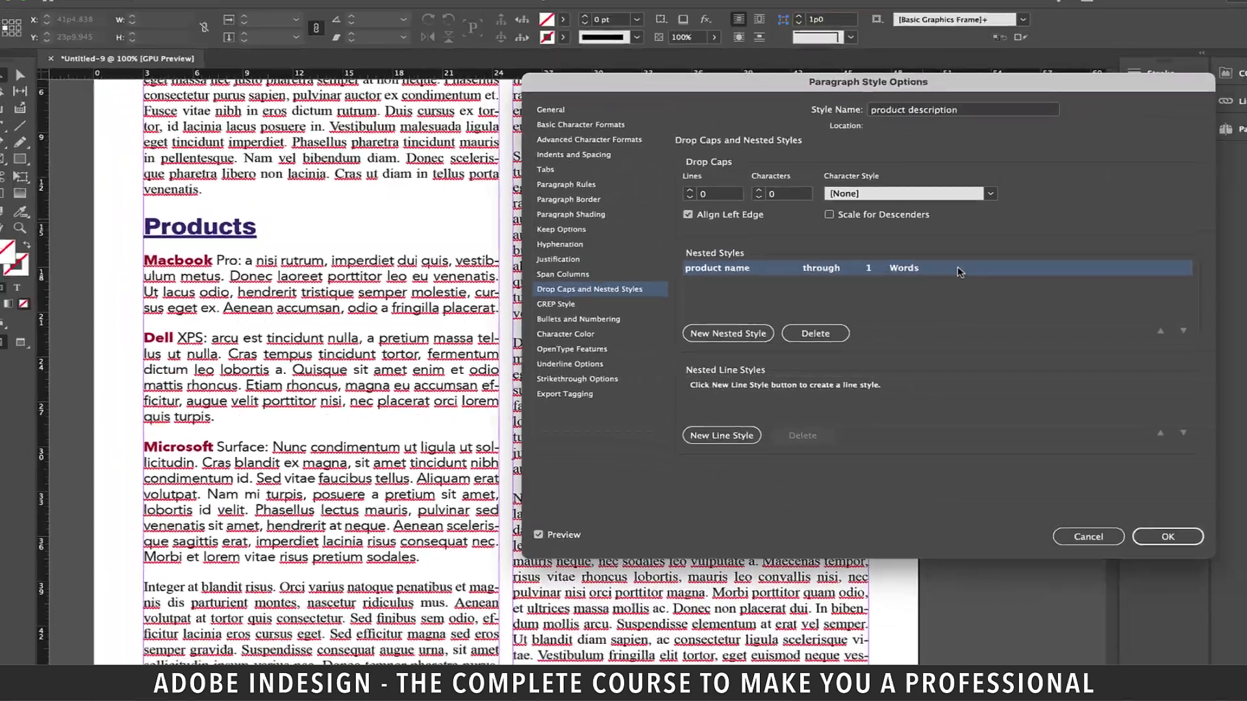
click(960, 271)
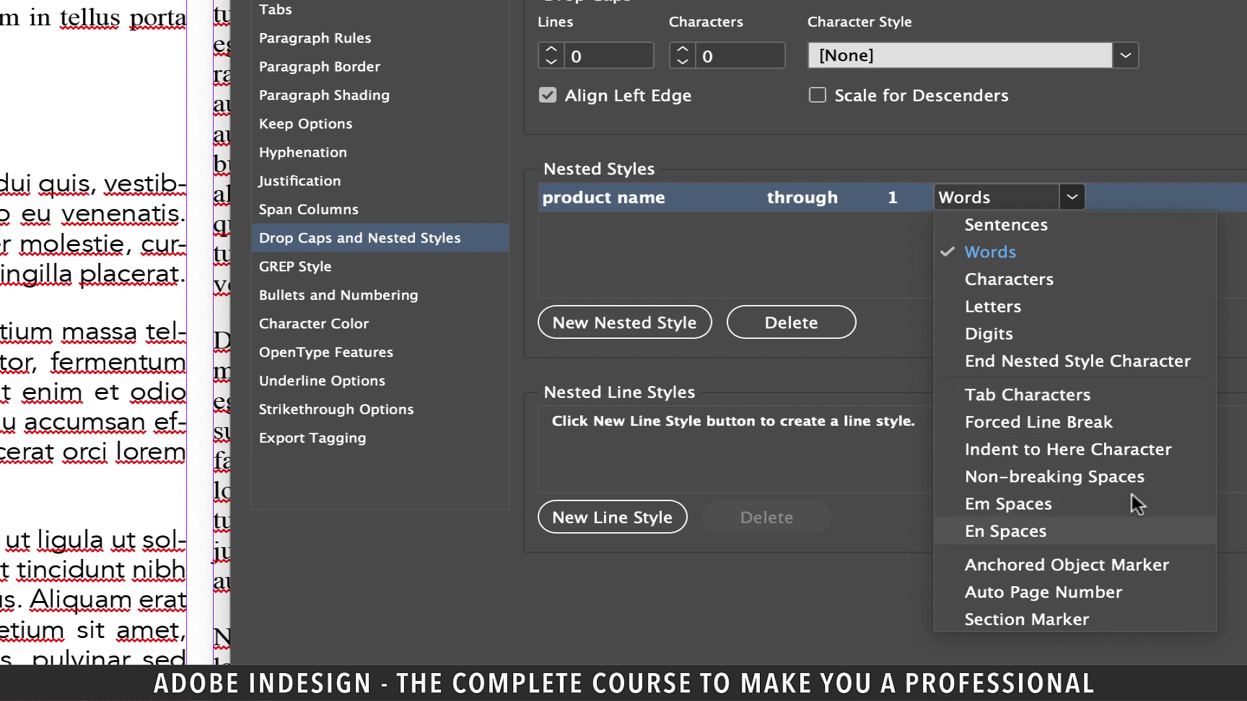
click(1017, 201)
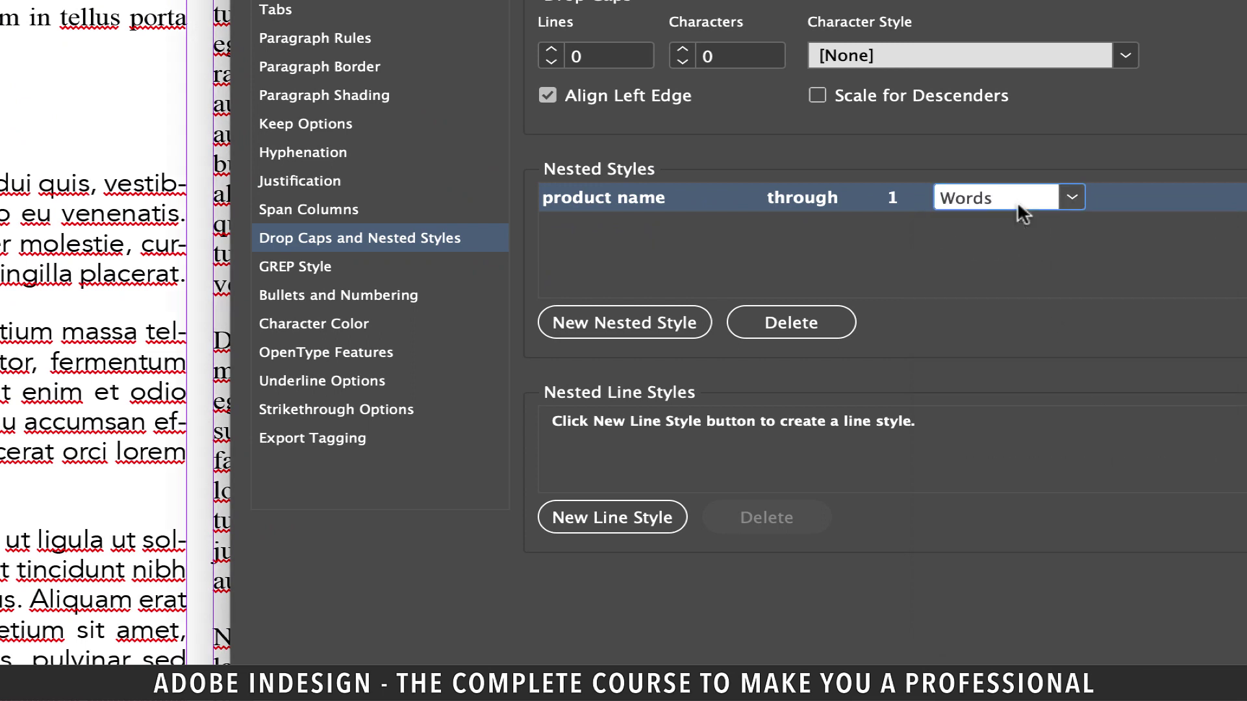
key(Return)
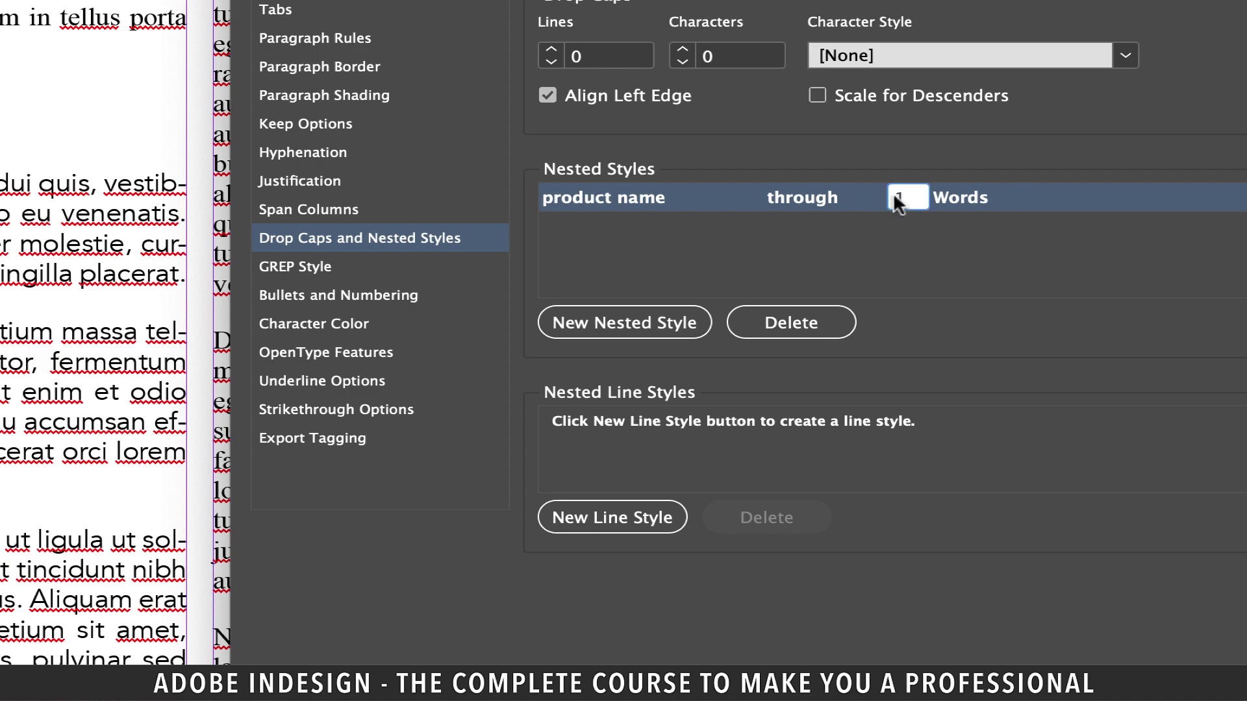
click(933, 235)
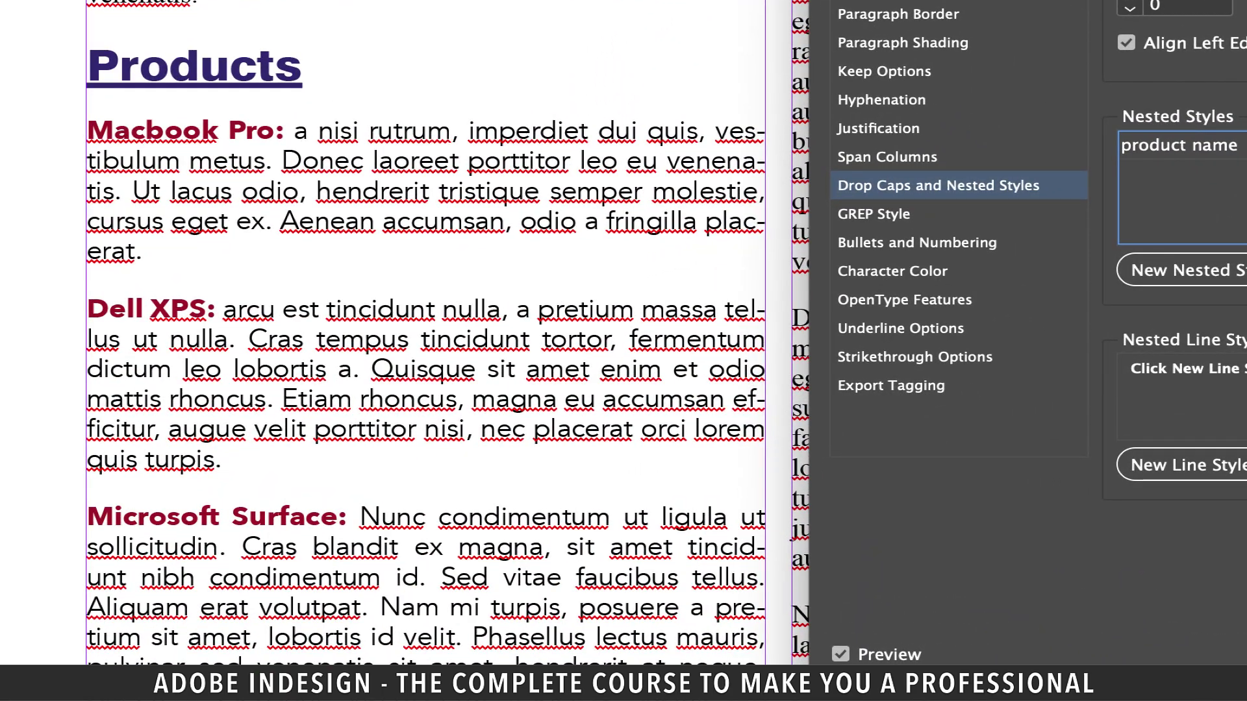
click(1179, 145)
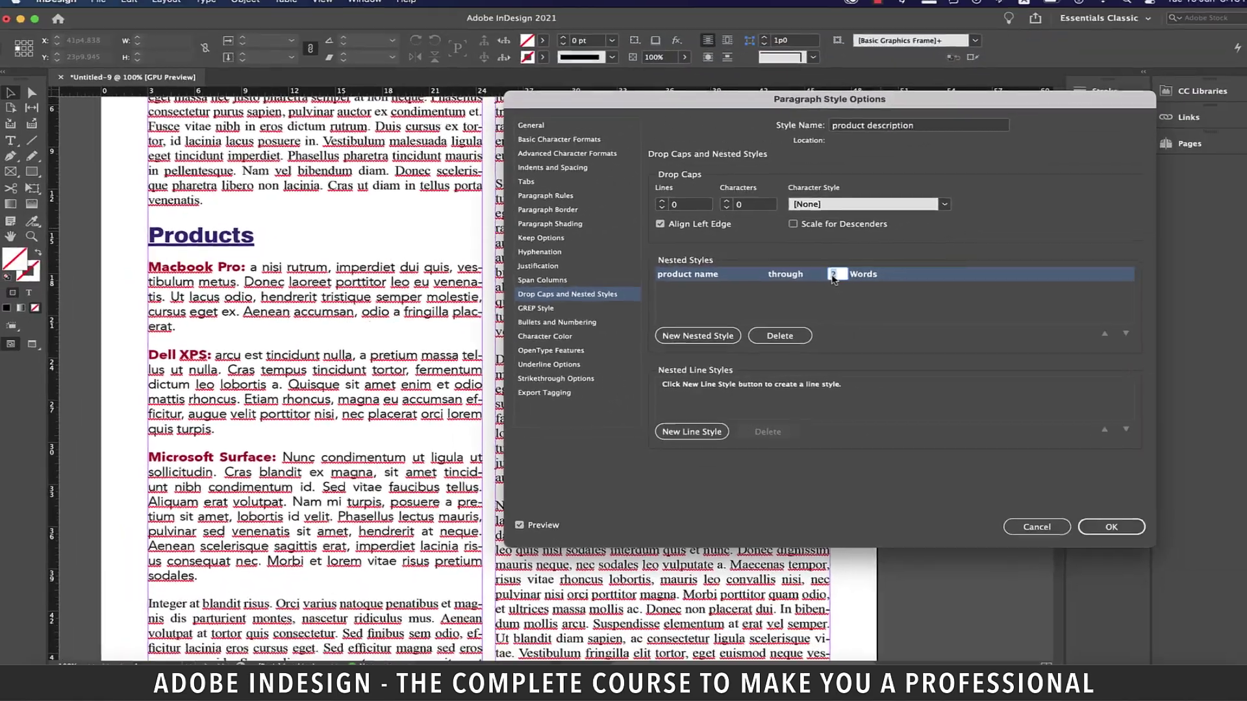
click(820, 277)
Step: Make the nested style run product name through 1 colon (:)
text(1)
click(831, 297)
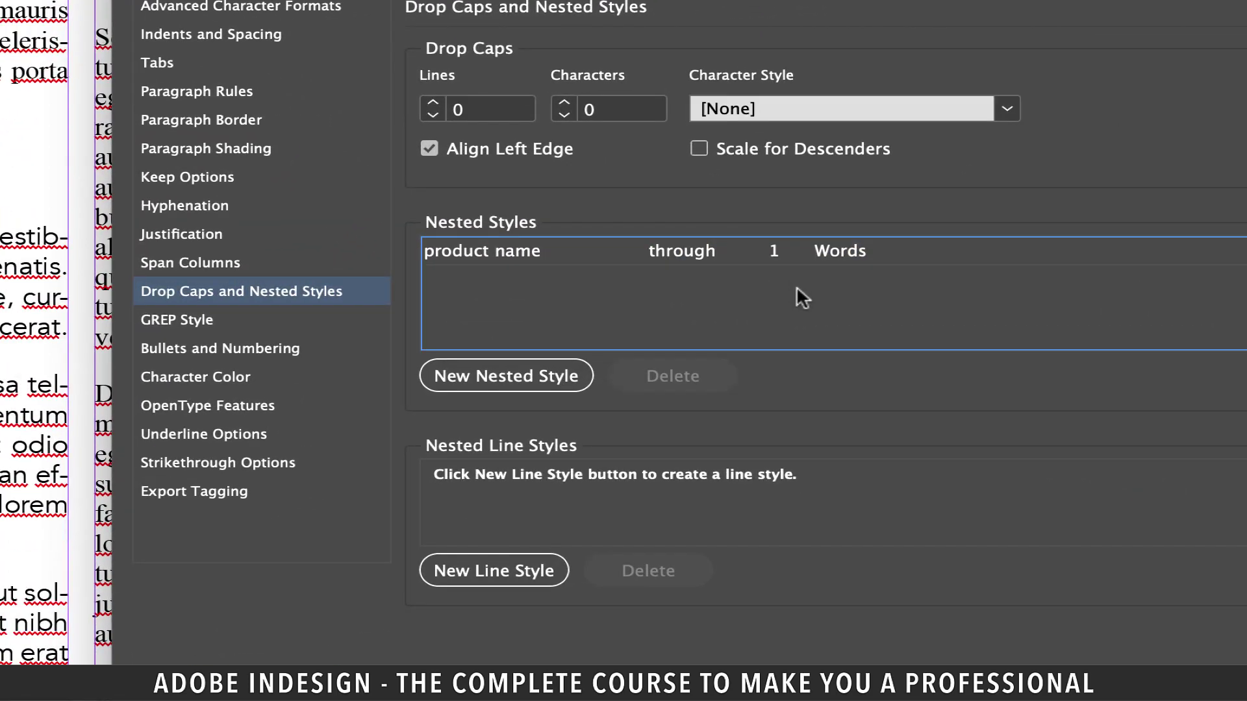
click(849, 252)
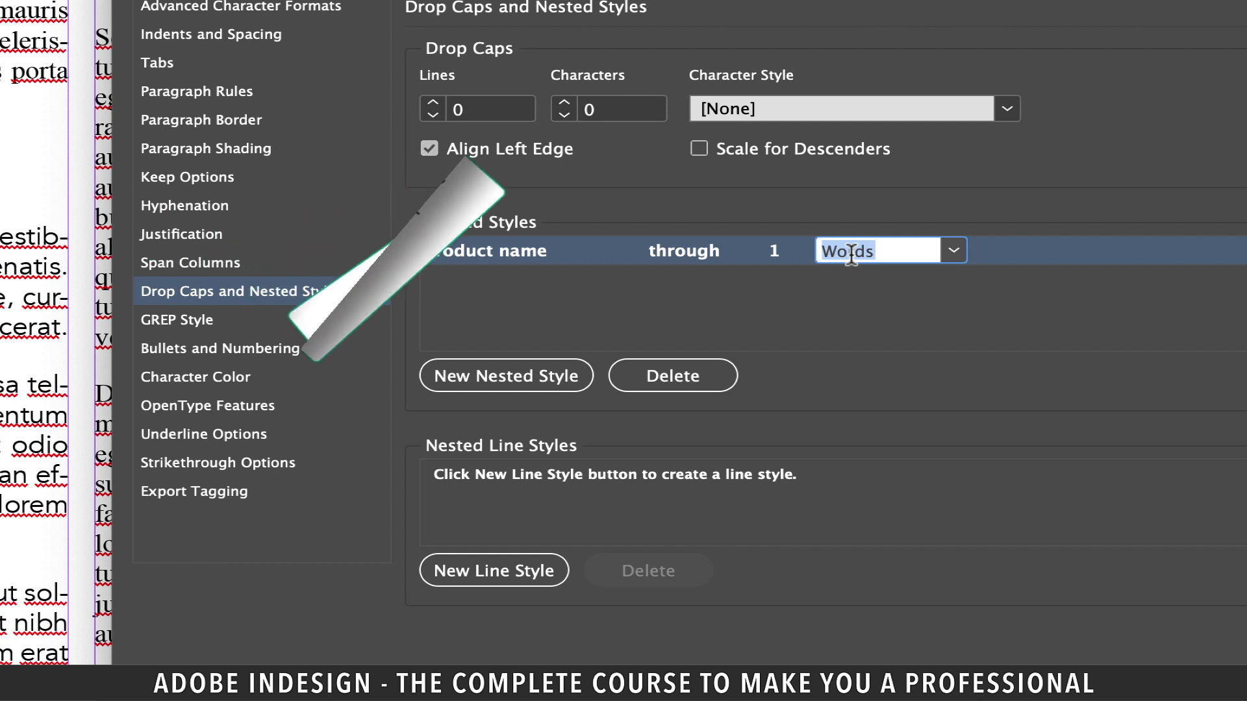
key(BackSpace)
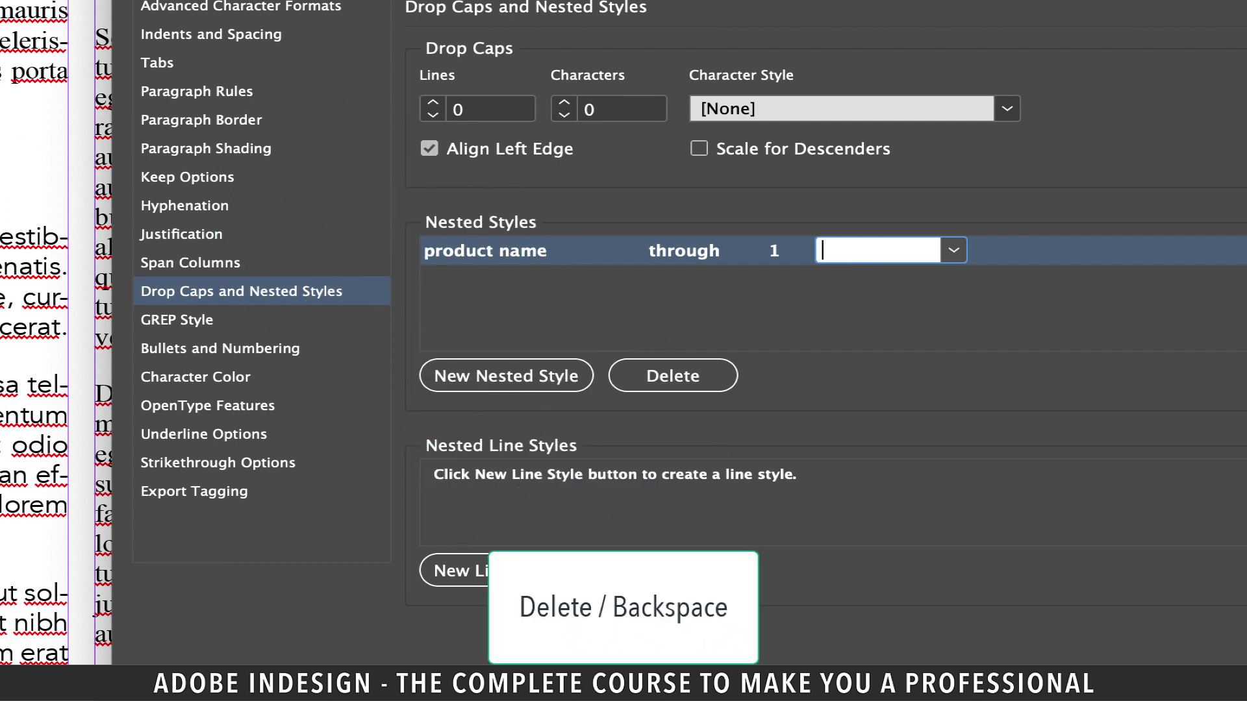
text(:)
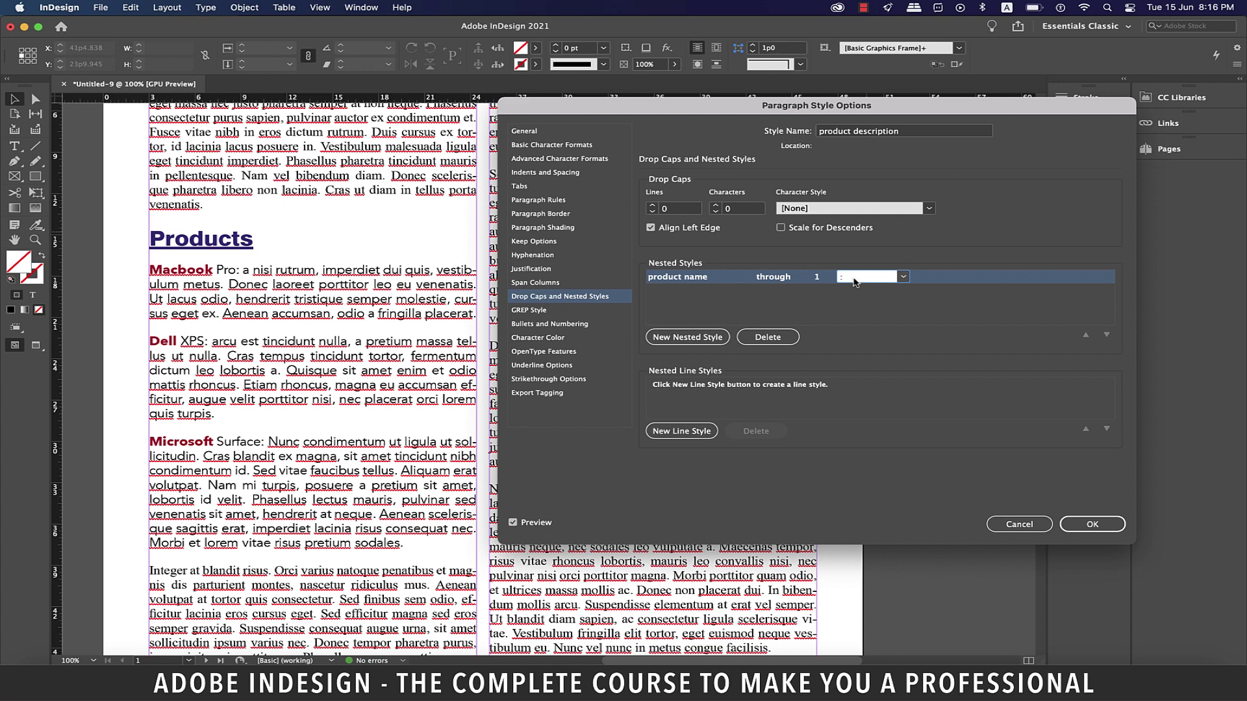
click(857, 305)
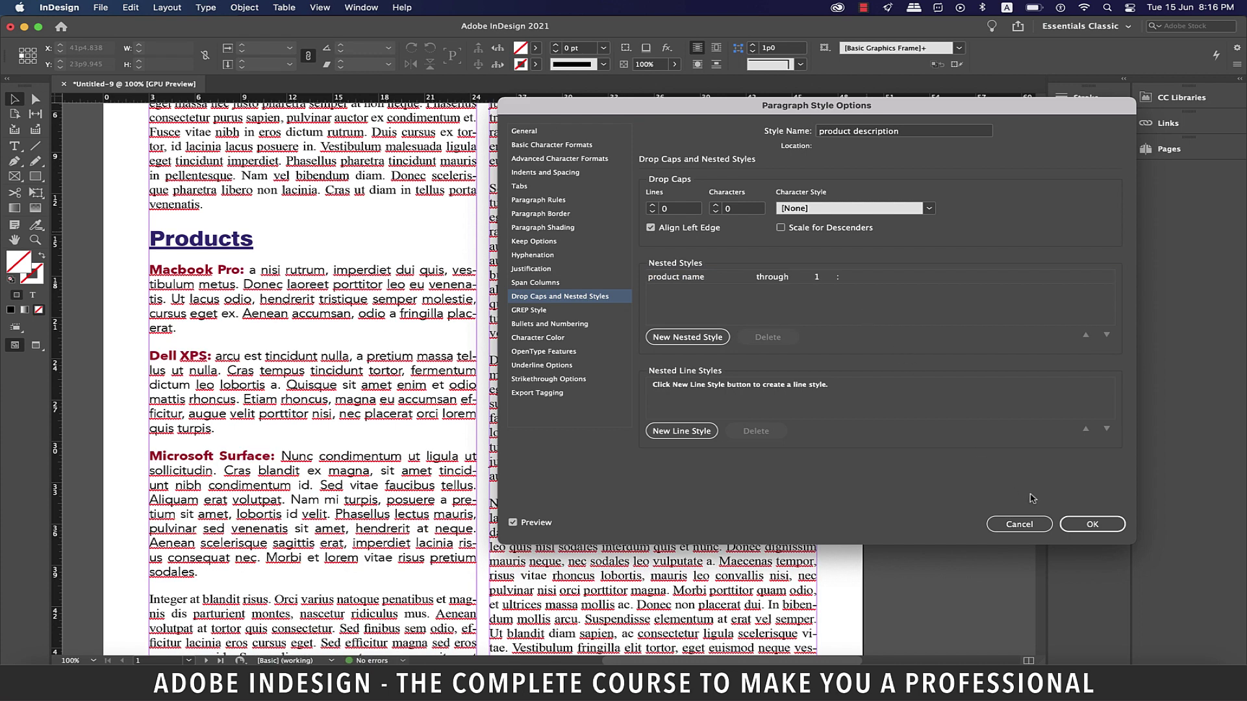
Step: Apply the nested style settings and add a new paragraph starting 'Alienware:' before Nam
click(1104, 524)
scroll(407, 483, down, 5)
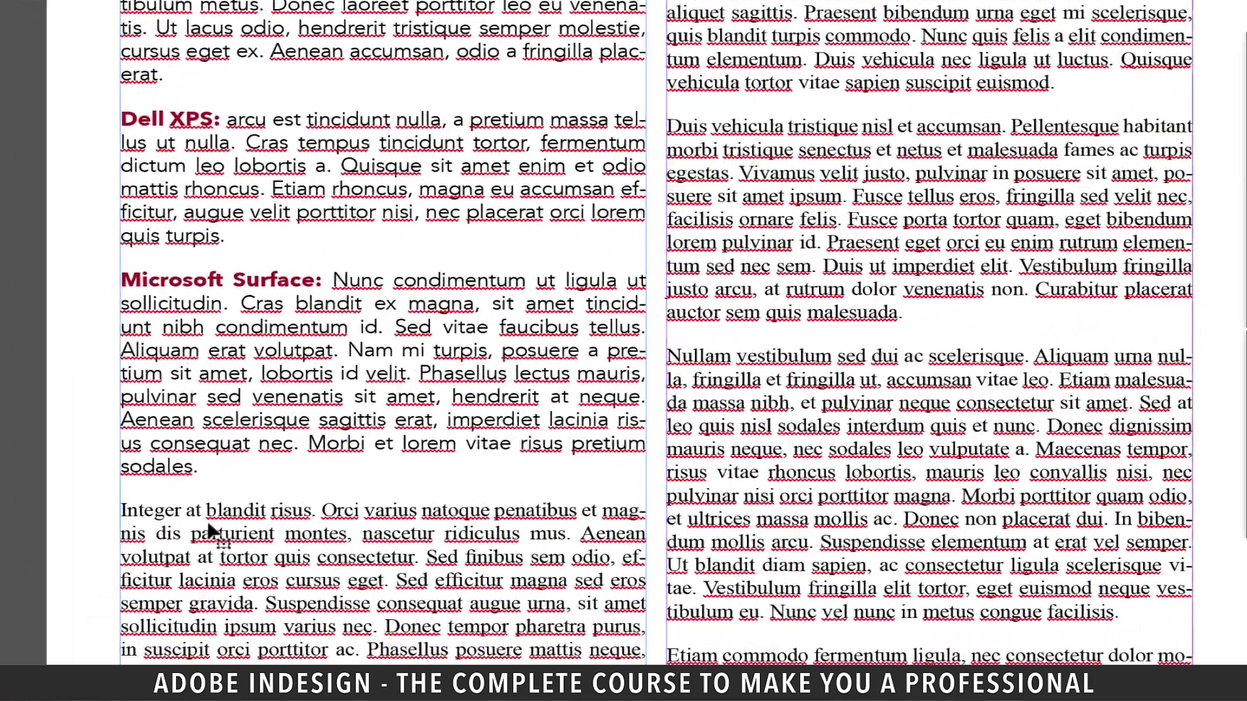
key(t)
key(Return)
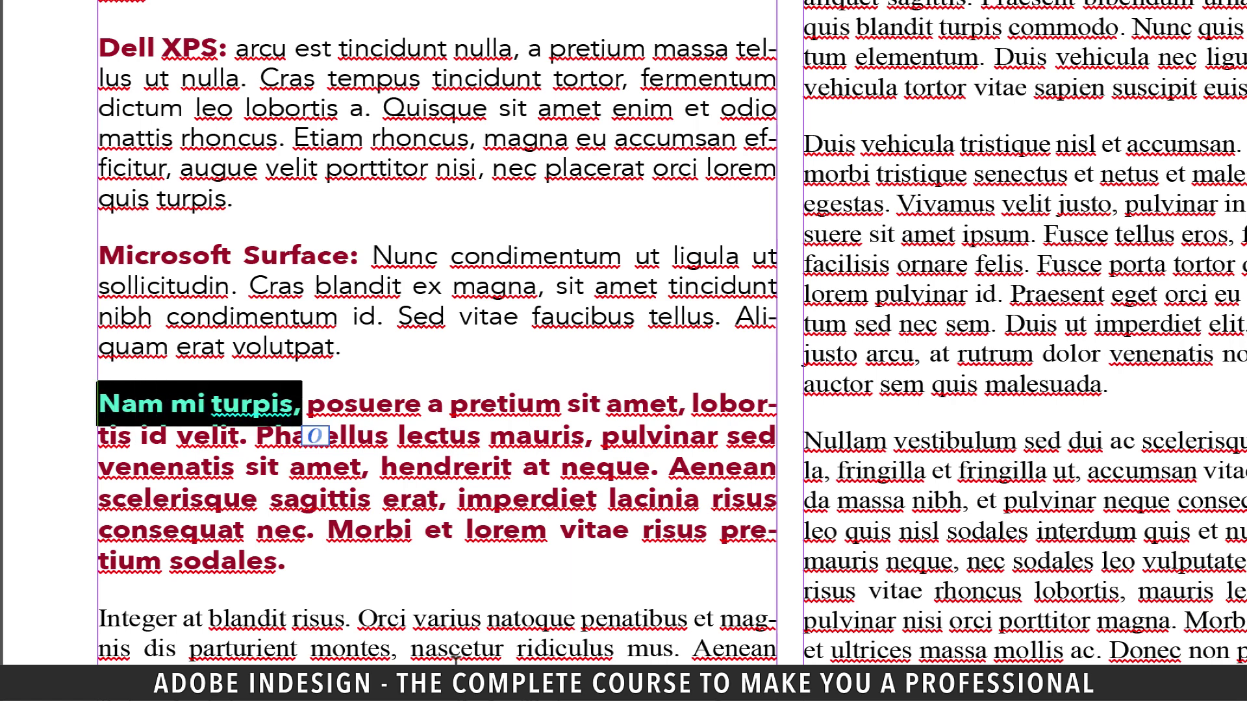
text(Alienware:)
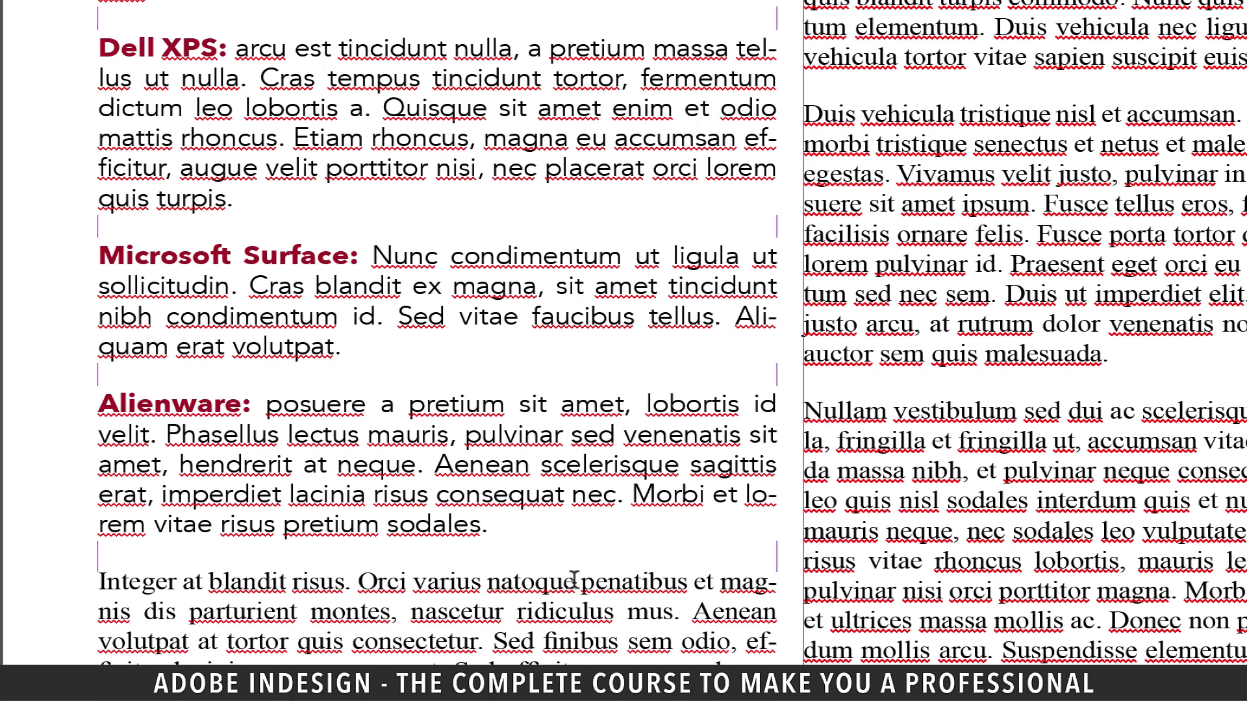
scroll(570, 584, up, 1)
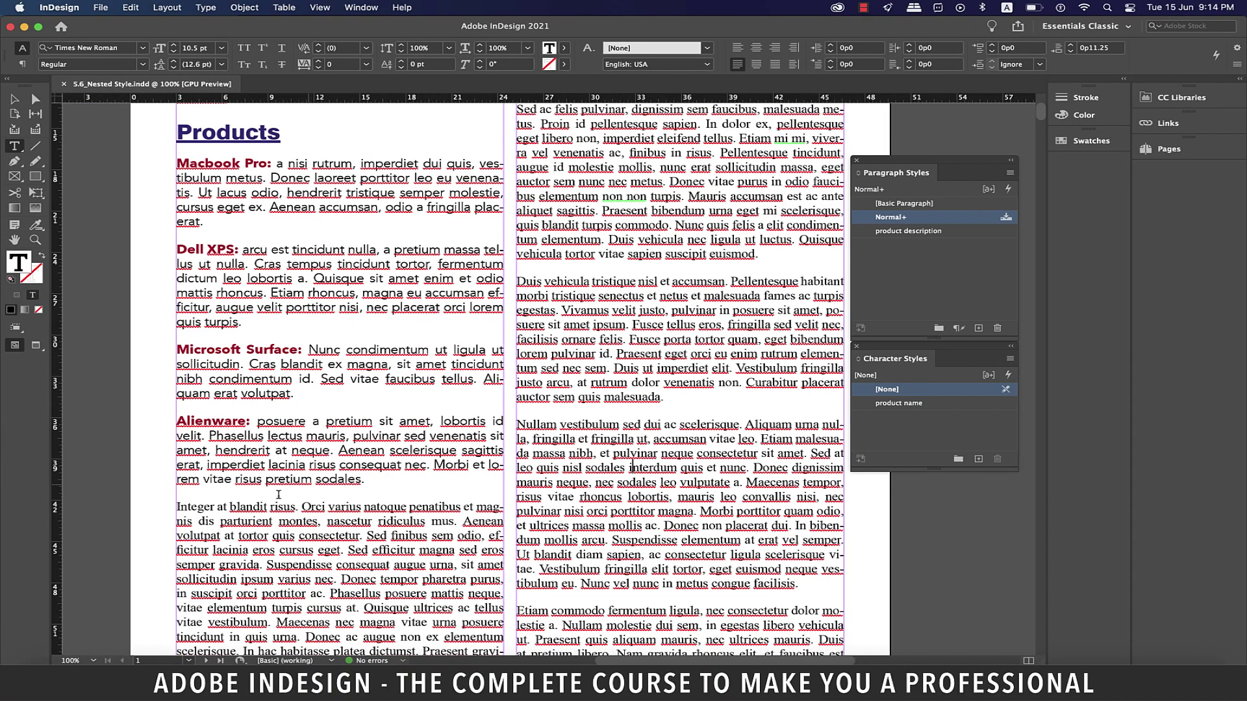
Step: Begin the next paragraph with 'Sony Vaio Laptop:' and select the whole paragraph
click(150, 484)
text(Son)
text(y Vaio Laptop:)
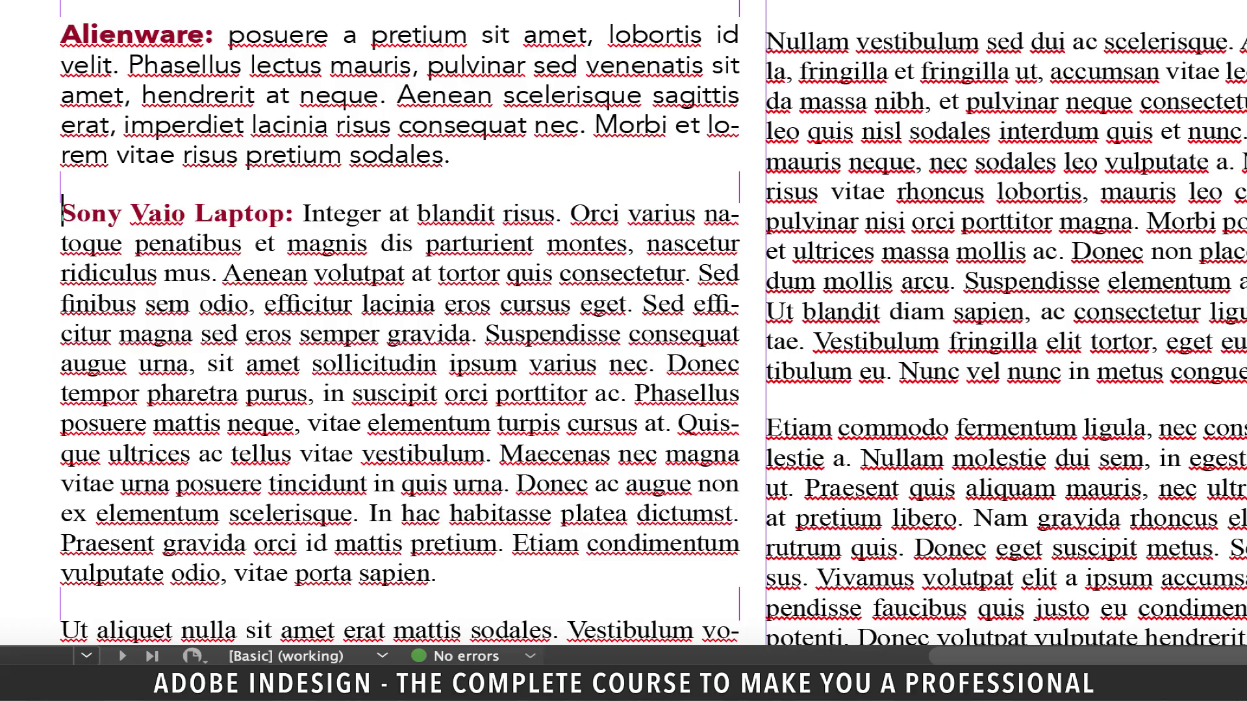
key(super+shift+Down)
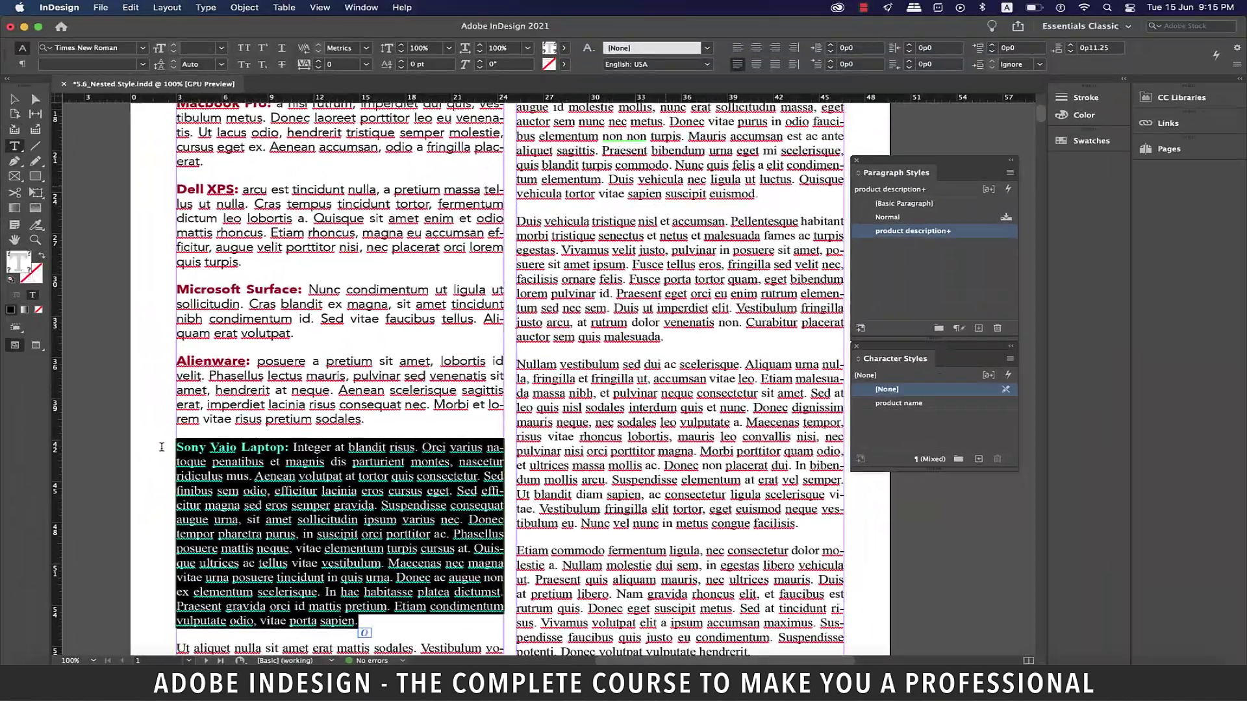
Step: Remove the Sony Vaio paragraph's local overrides, then check its 'Sony Vaio Laptop:' lead-in
key(super+z)
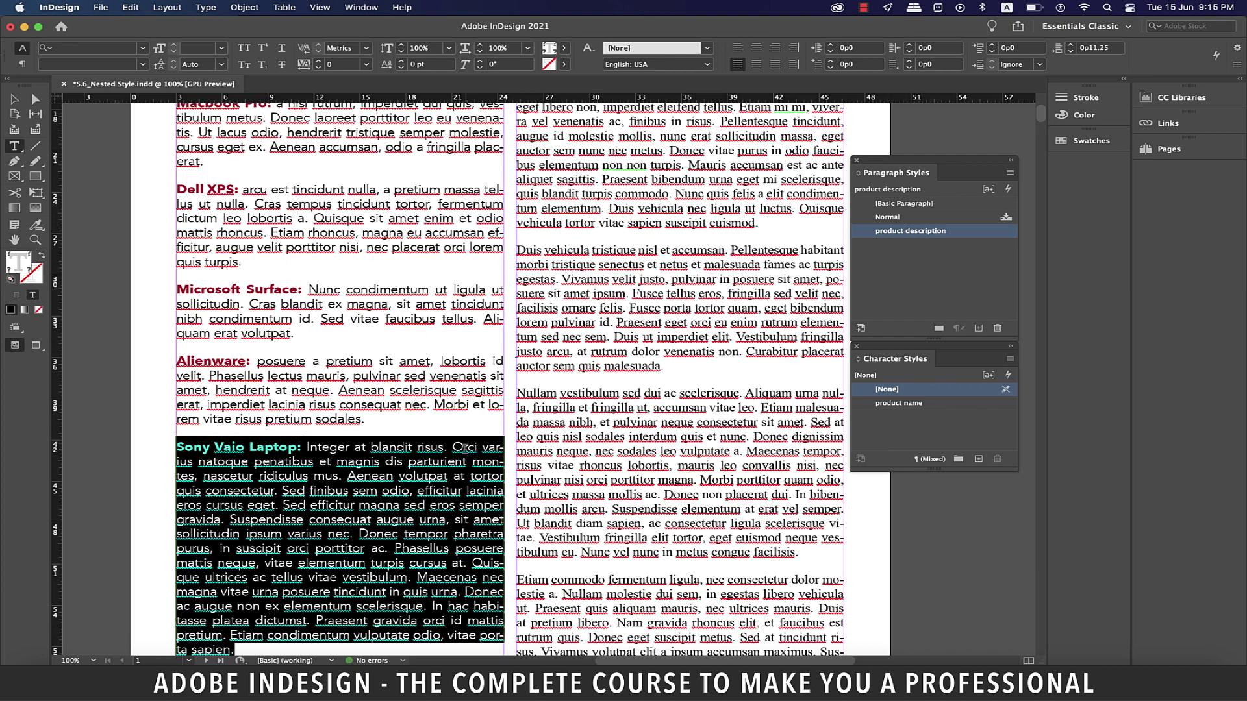
click(465, 448)
scroll(466, 448, down, 3)
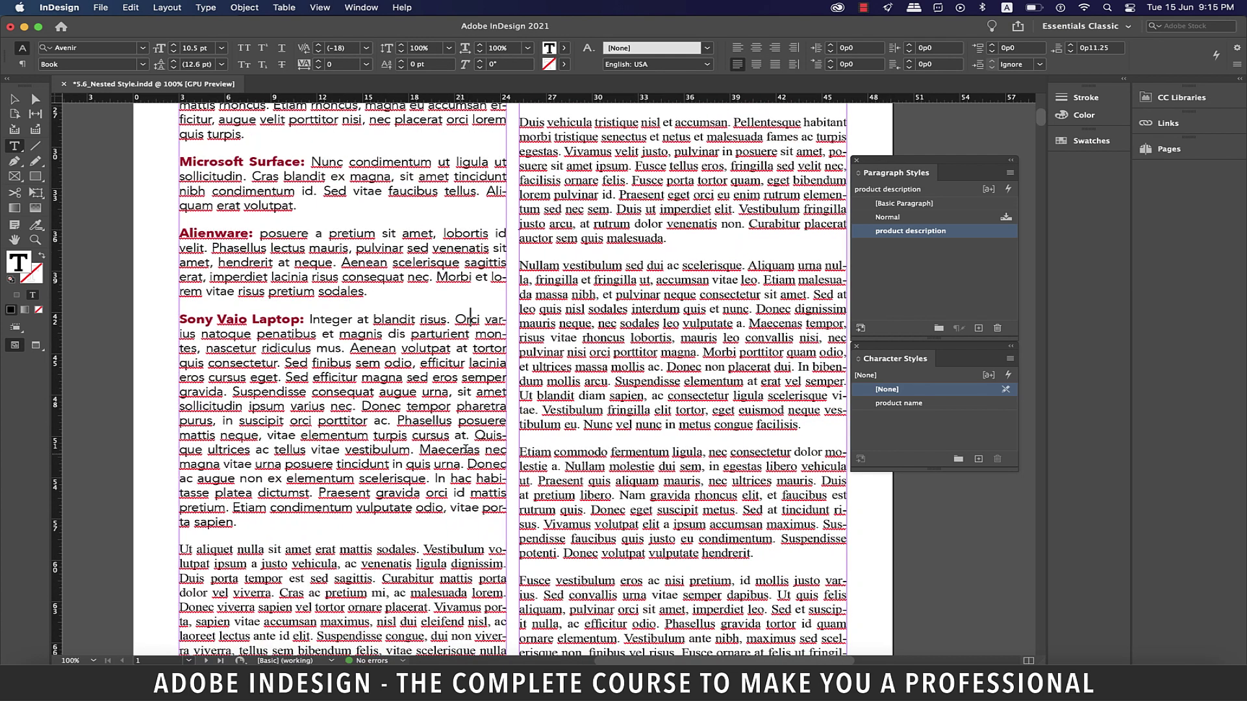
scroll(389, 390, up, 1)
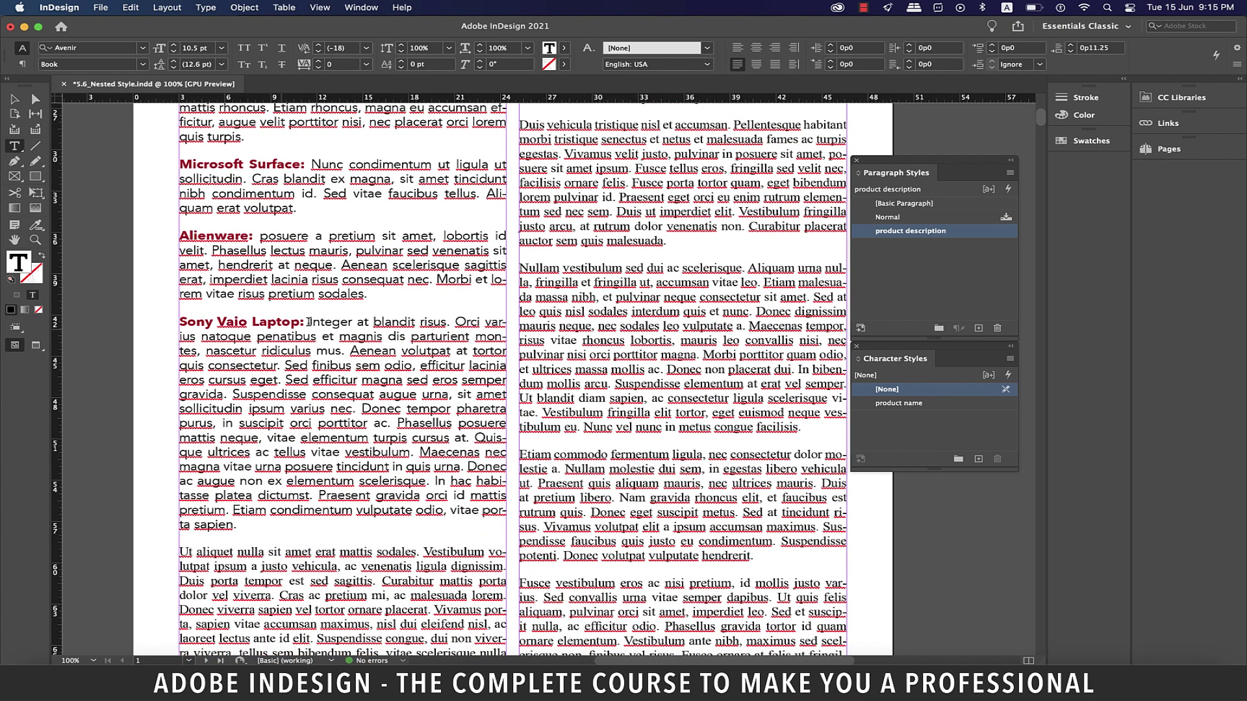
drag(308, 321, 171, 324)
click(239, 355)
scroll(340, 413, up, 1)
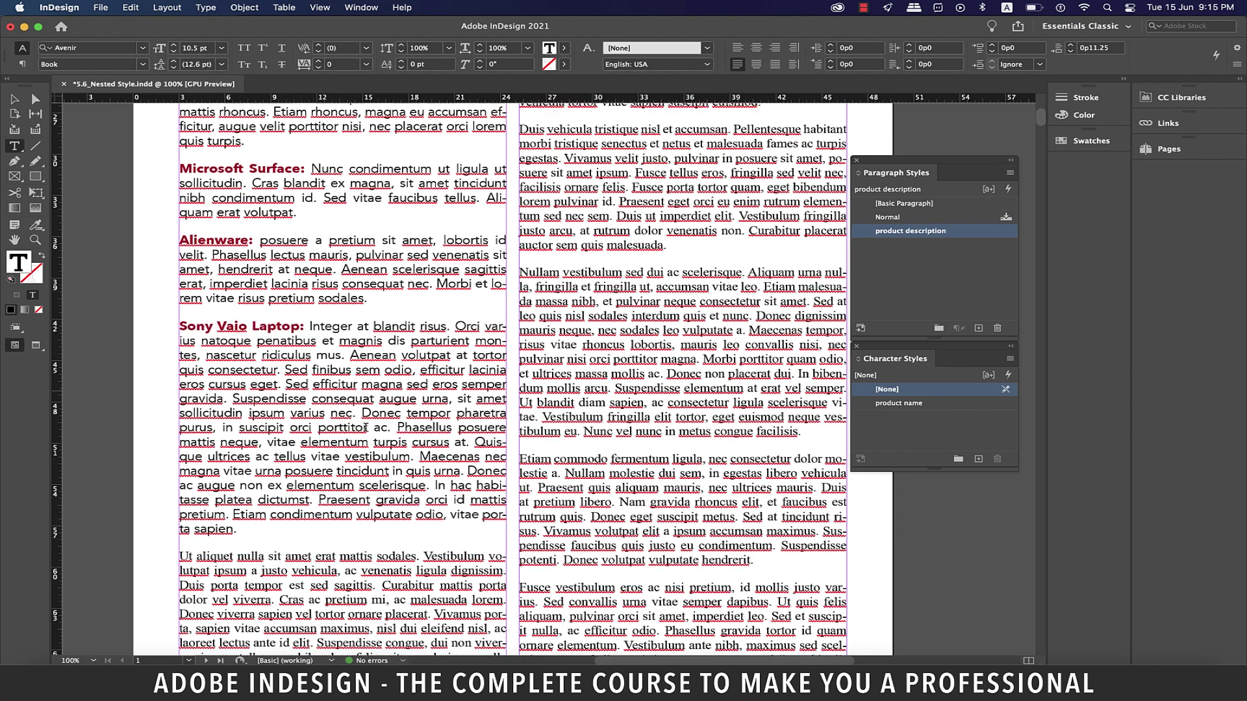
scroll(240, 355, up, 3)
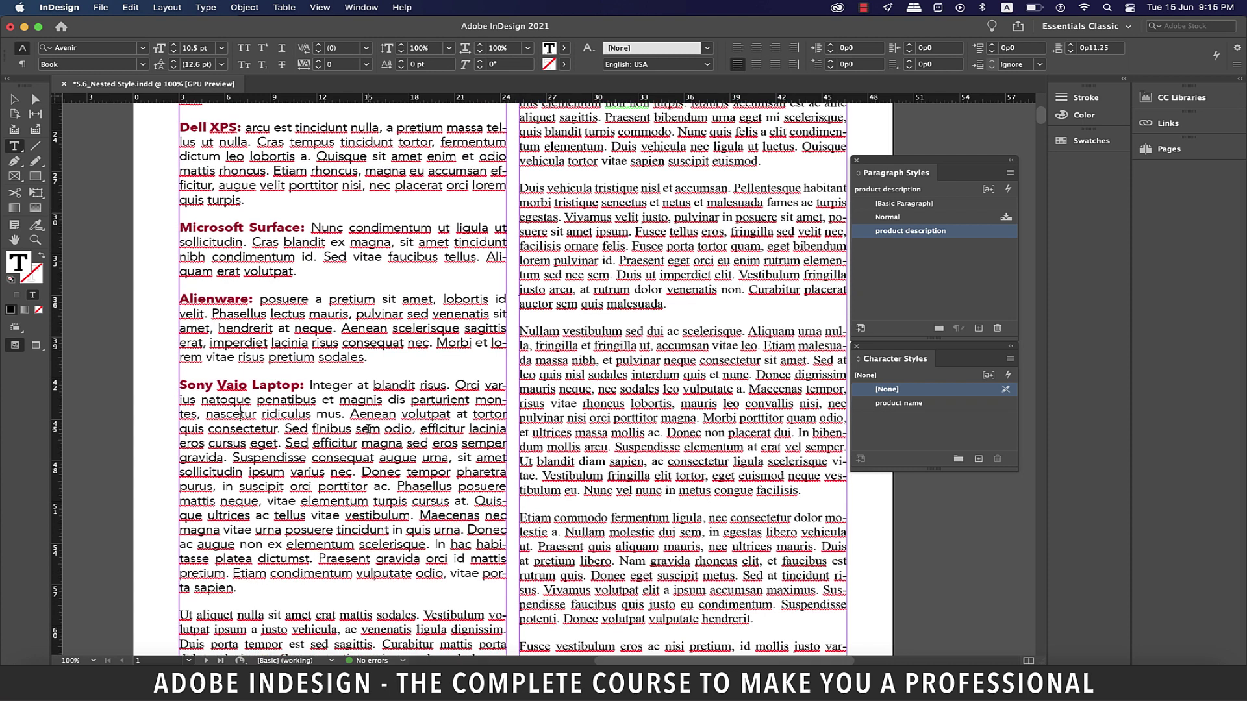